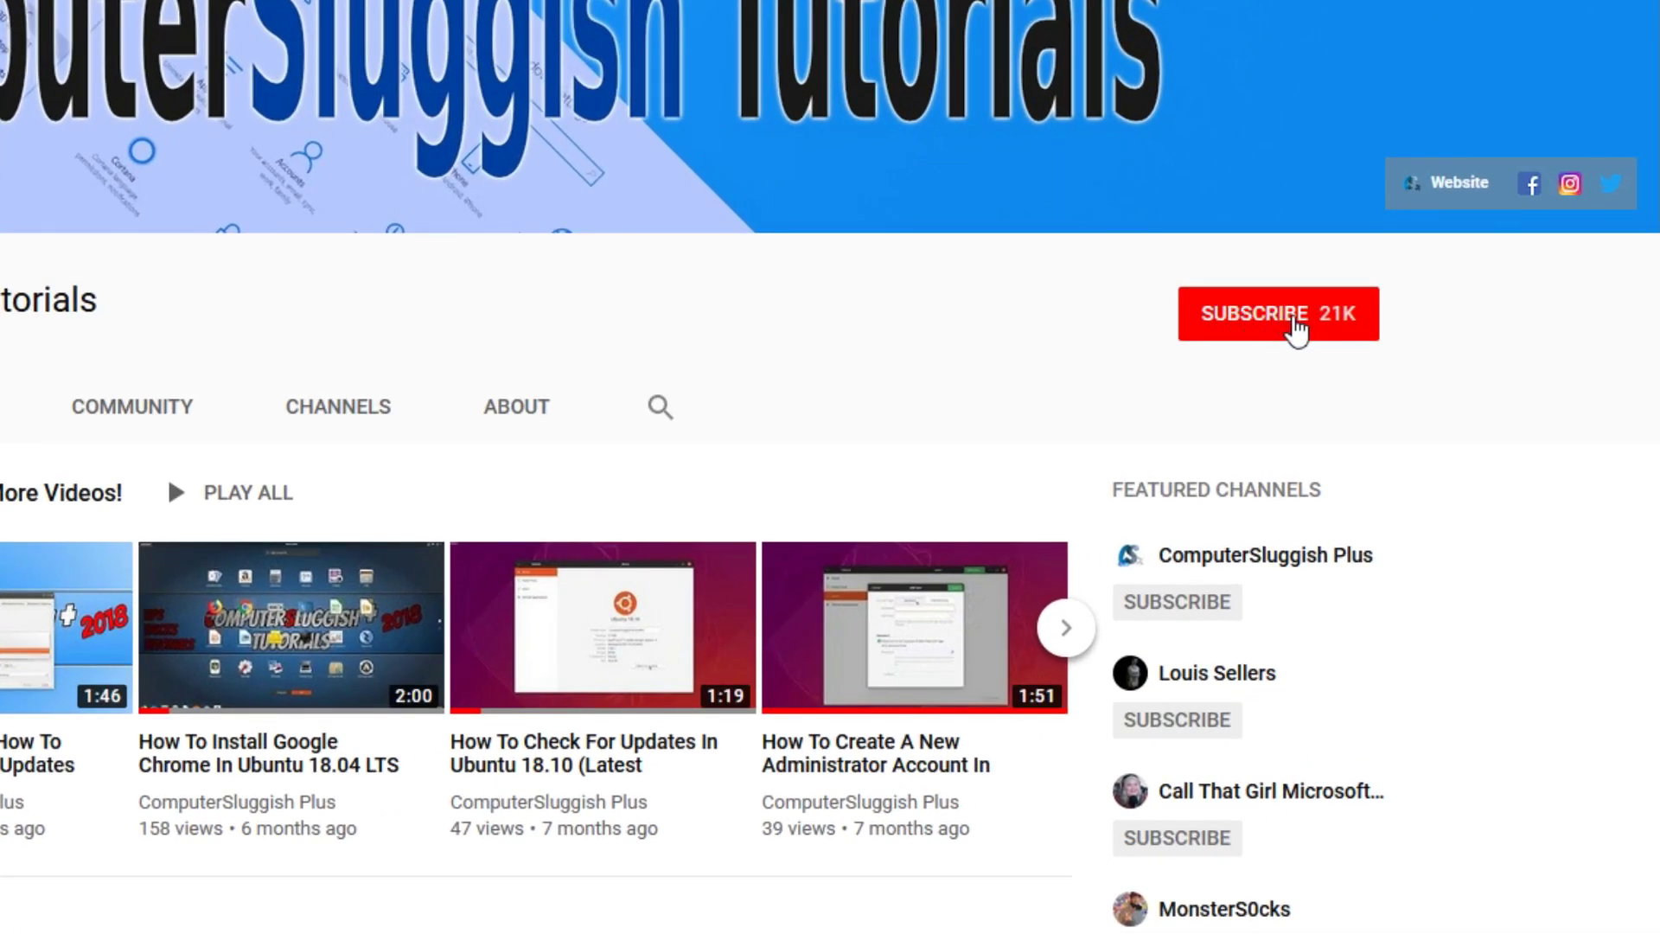
Step: Subscribe to the ComputerSluggish Tutorials YouTube channel and enable its bell notifications
click(1296, 327)
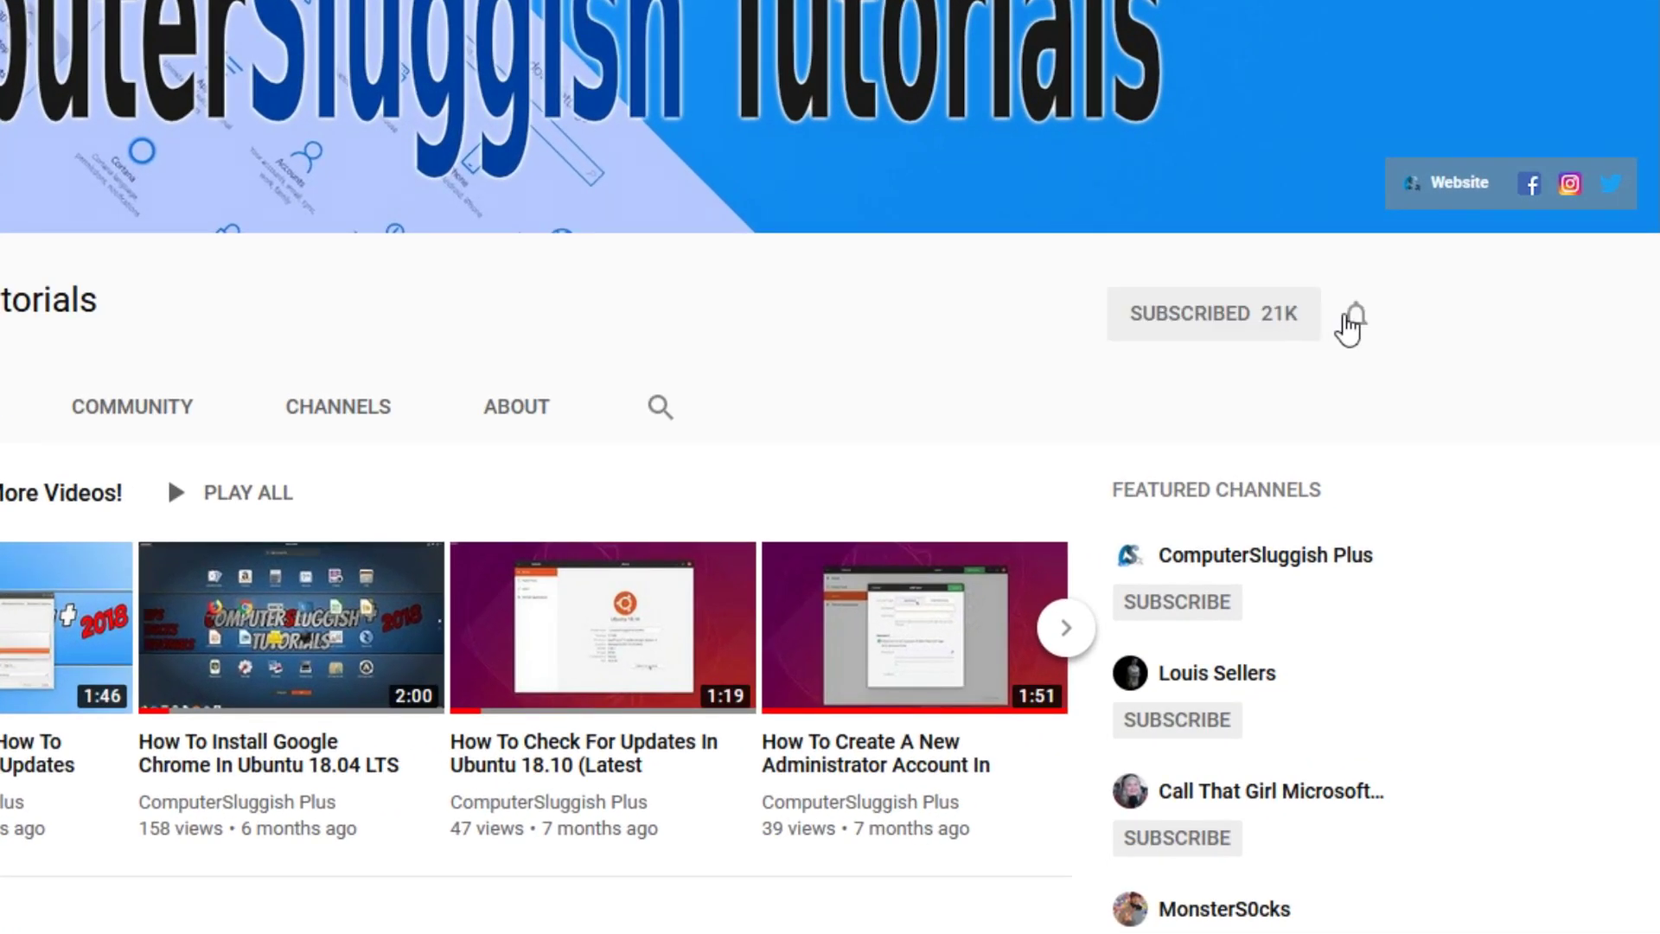
click(1357, 322)
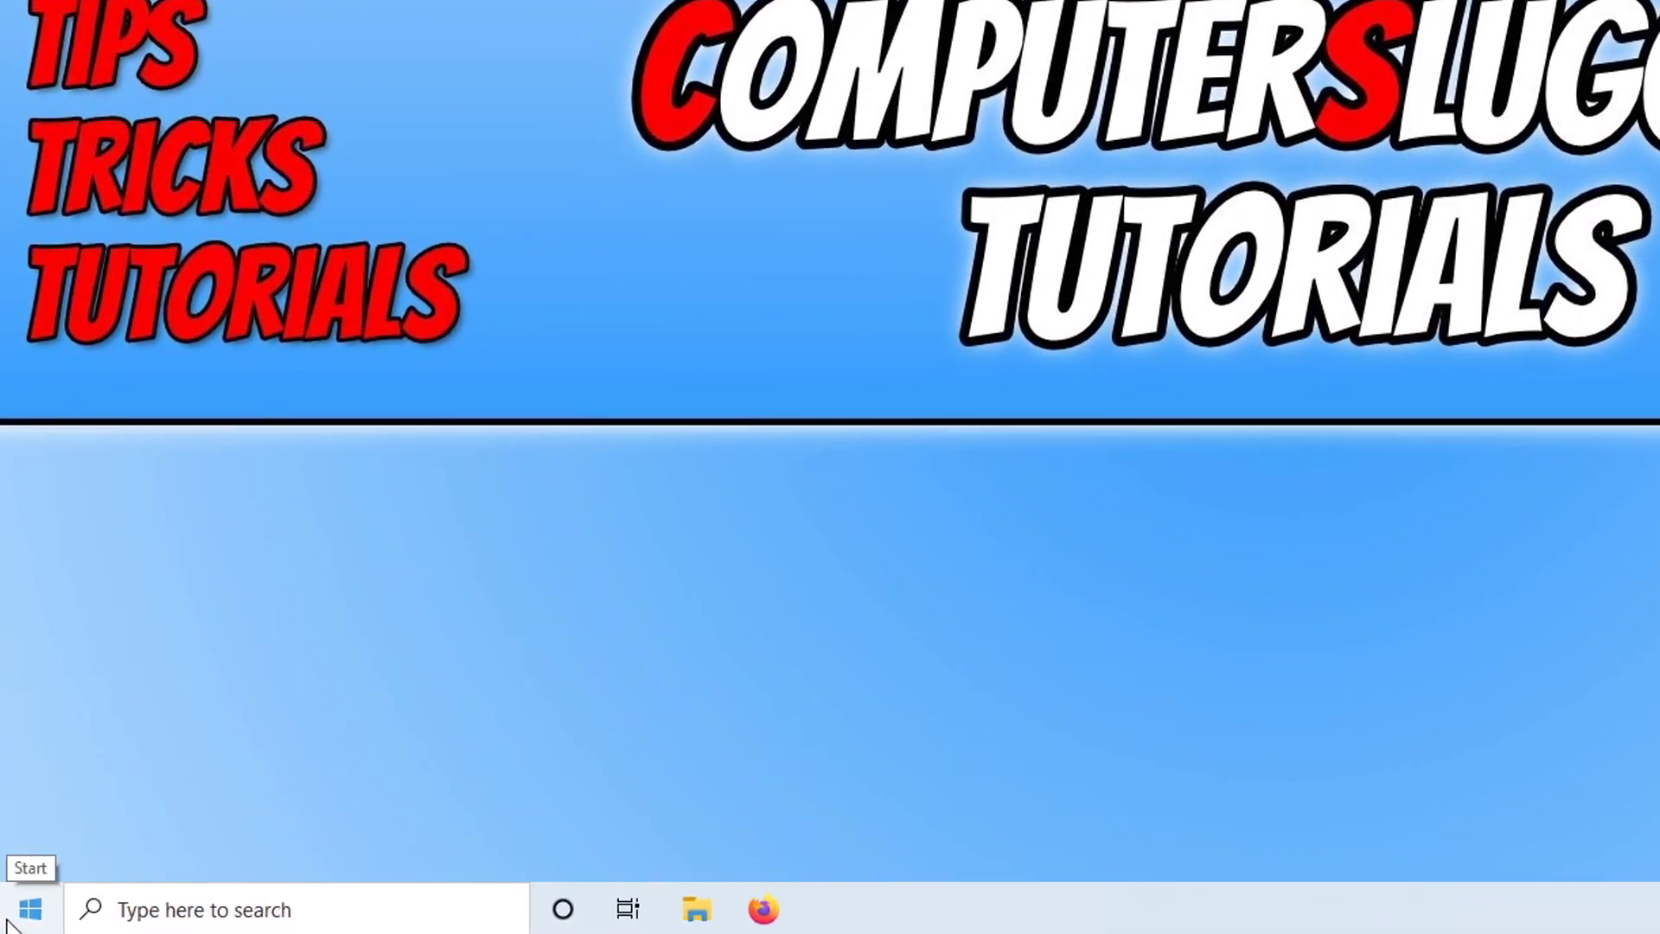
Step: Launch 3D Viewer from the Start menu's app list
click(7, 921)
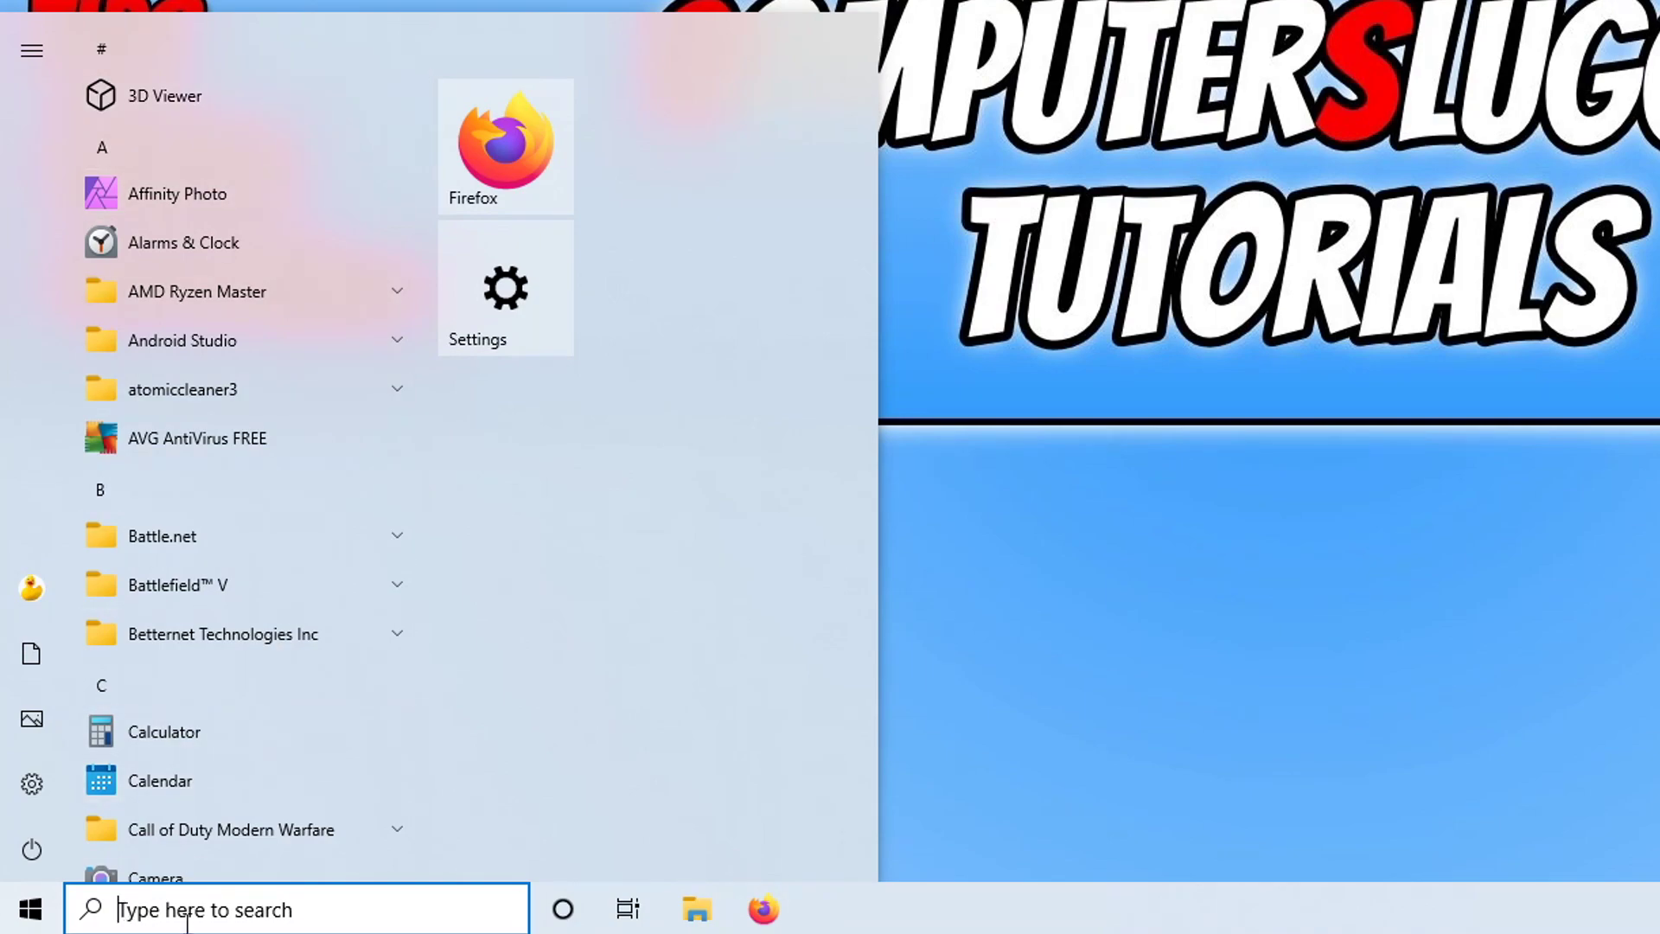
click(210, 95)
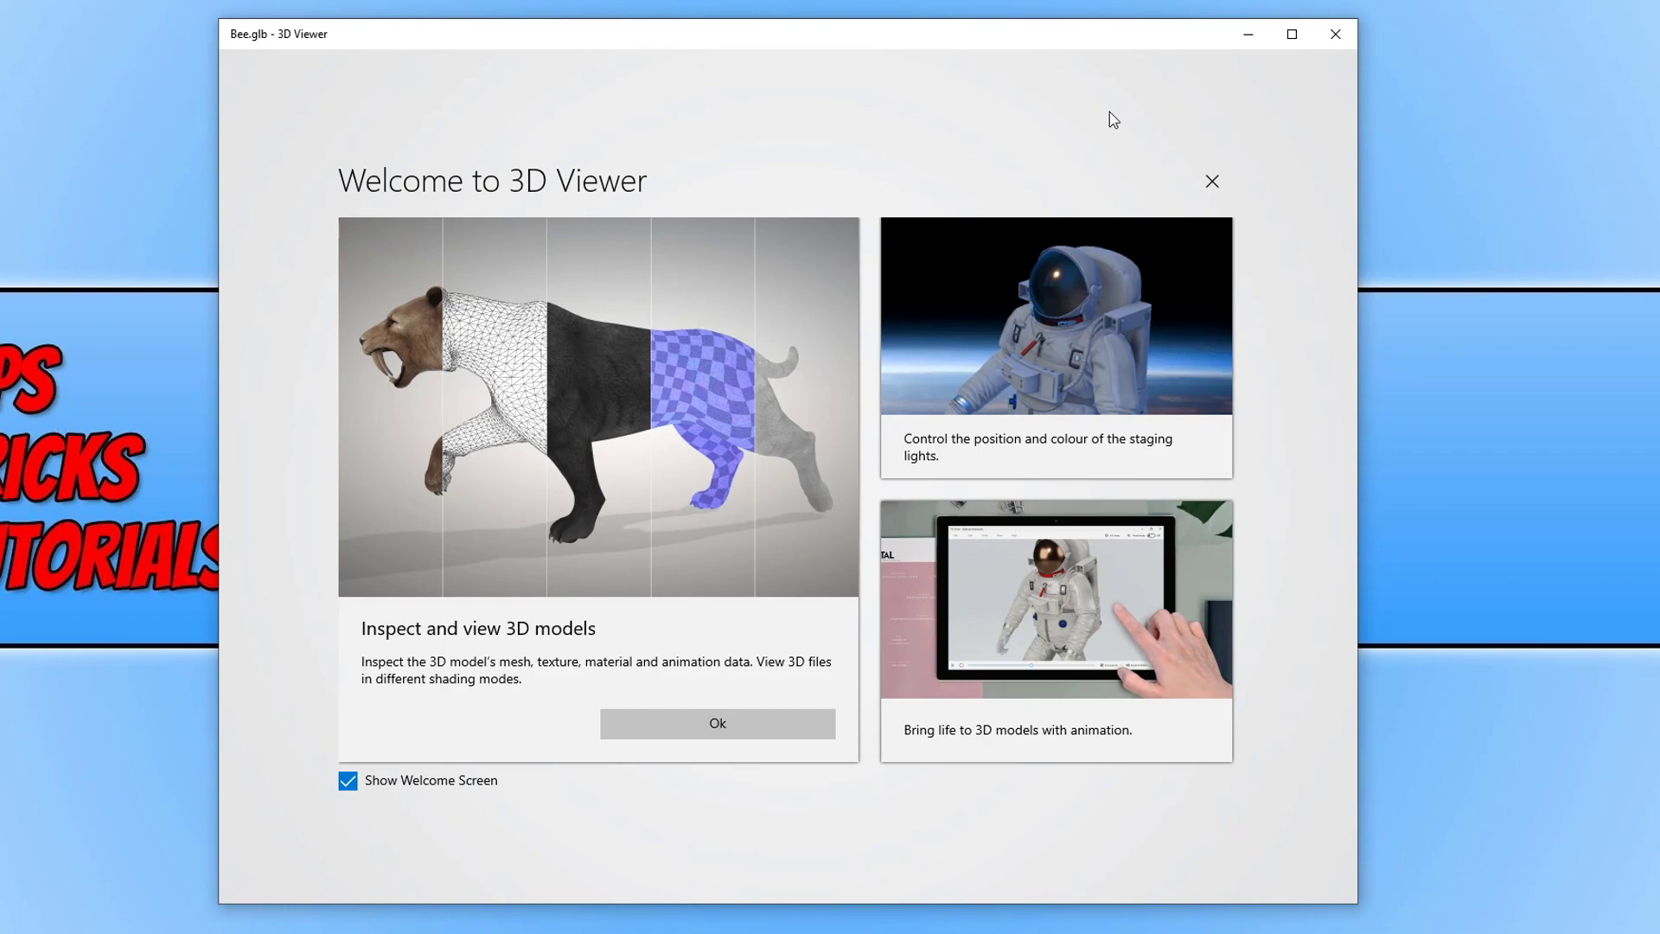
Step: Close the Welcome to 3D Viewer dialog so the animated Bee.glb model is visible
click(1212, 182)
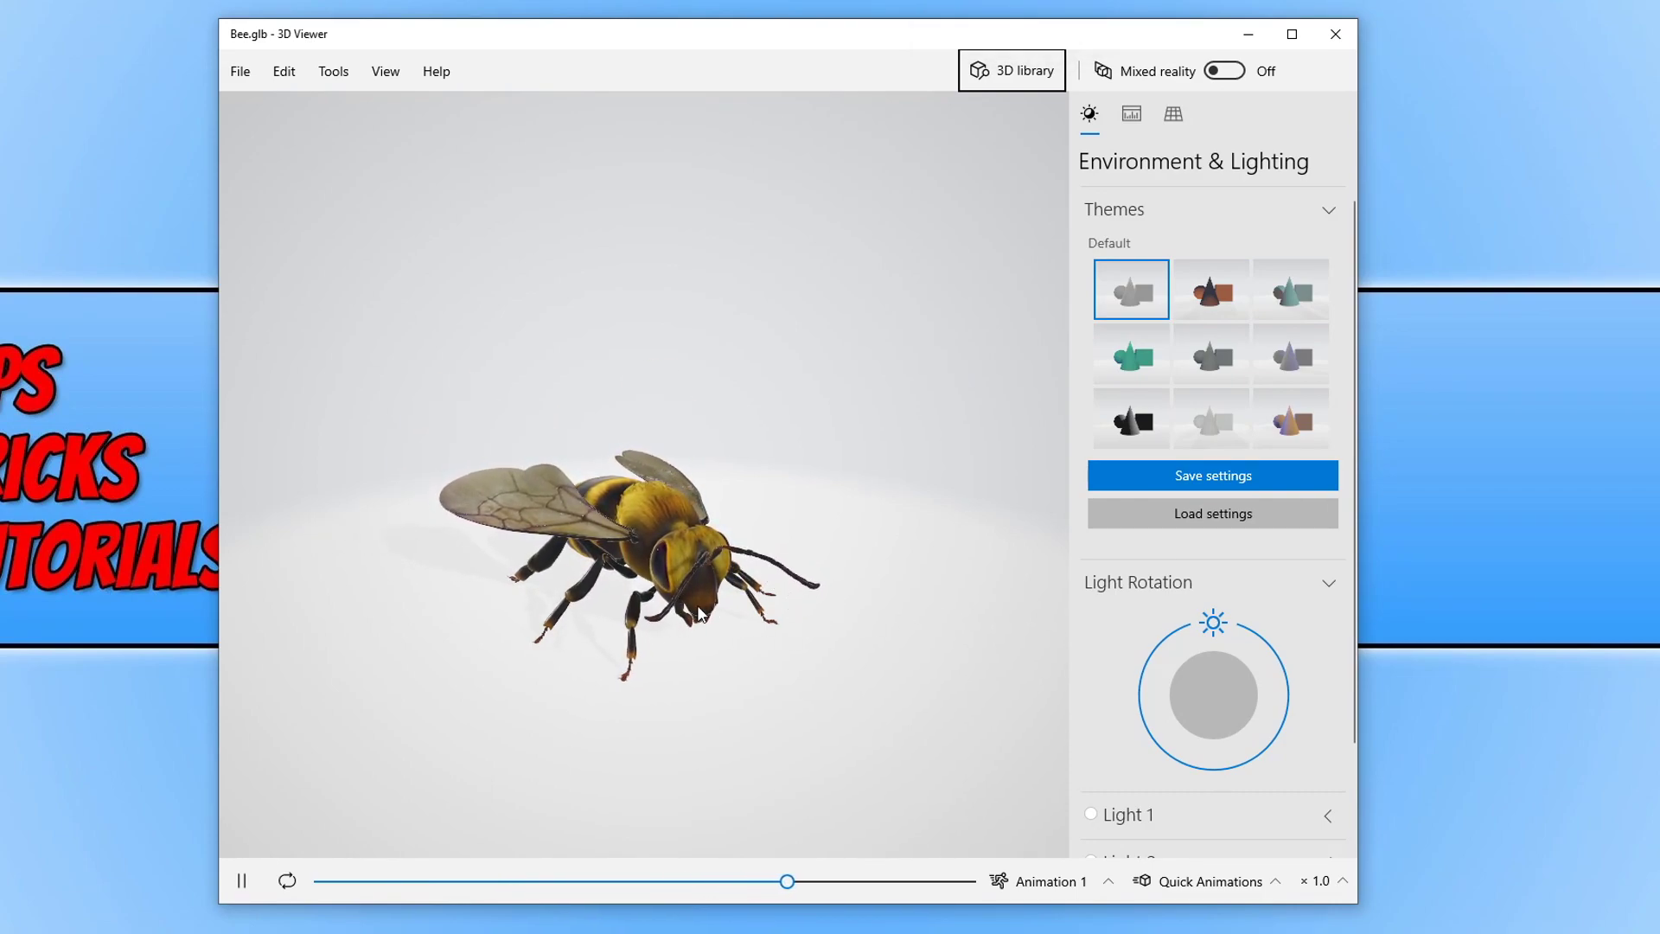
Step: Orbit the bee model round to a side view
drag(437, 580, 463, 611)
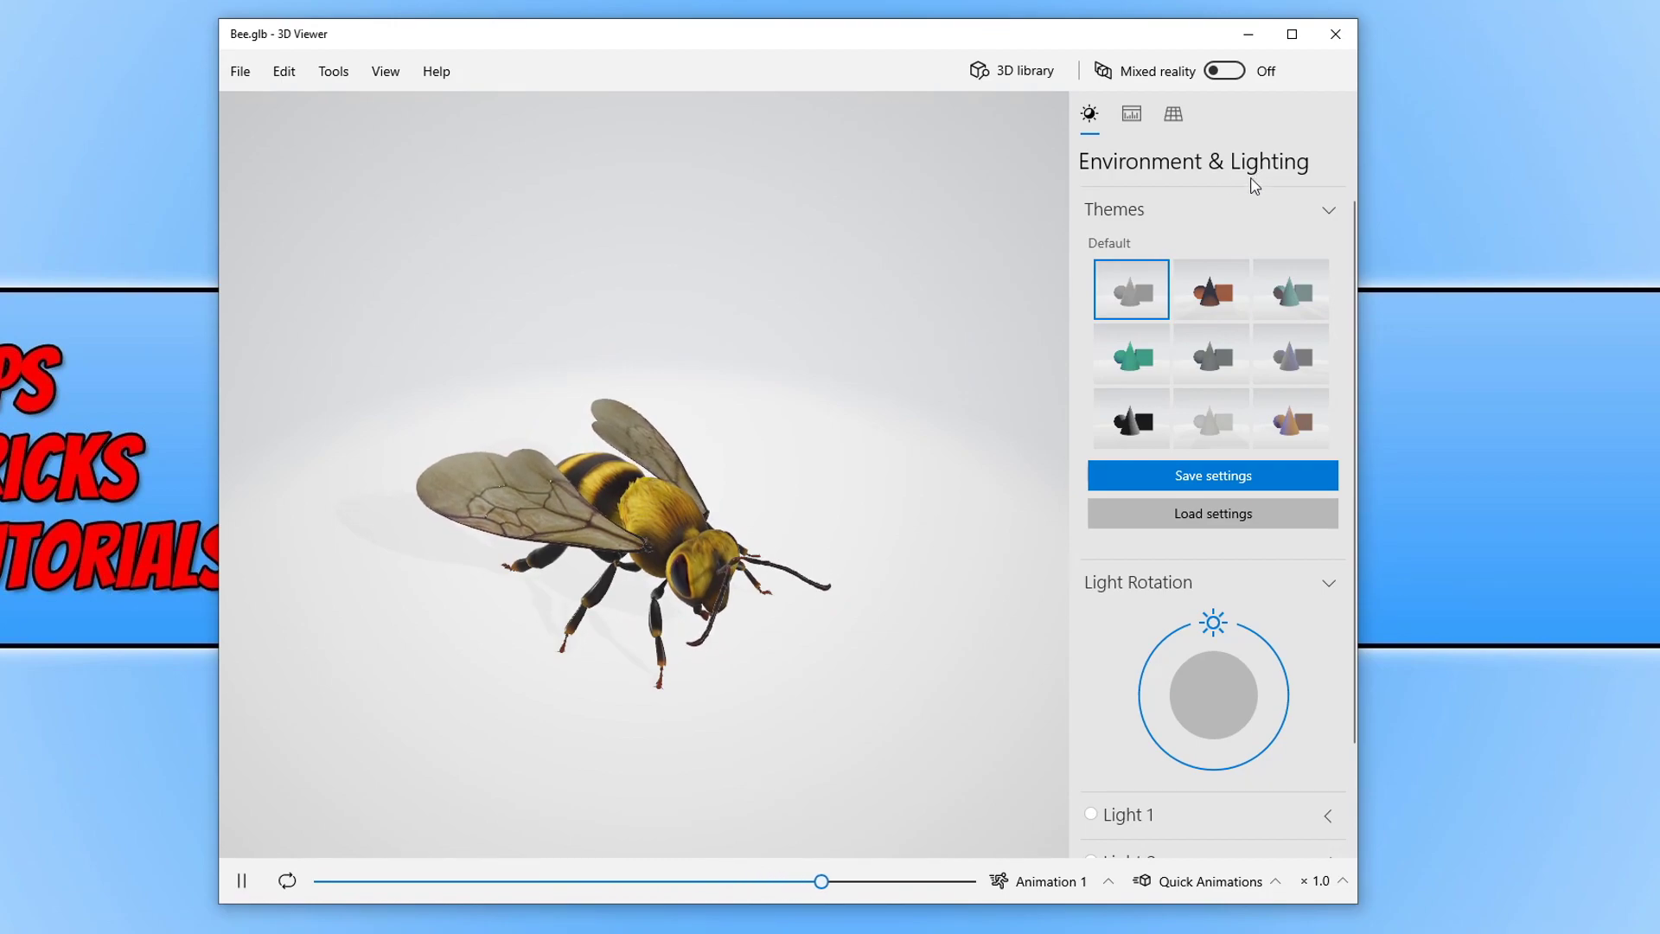
Step: Preview several lighting themes, then apply the teal-green theme
click(1219, 292)
click(1292, 301)
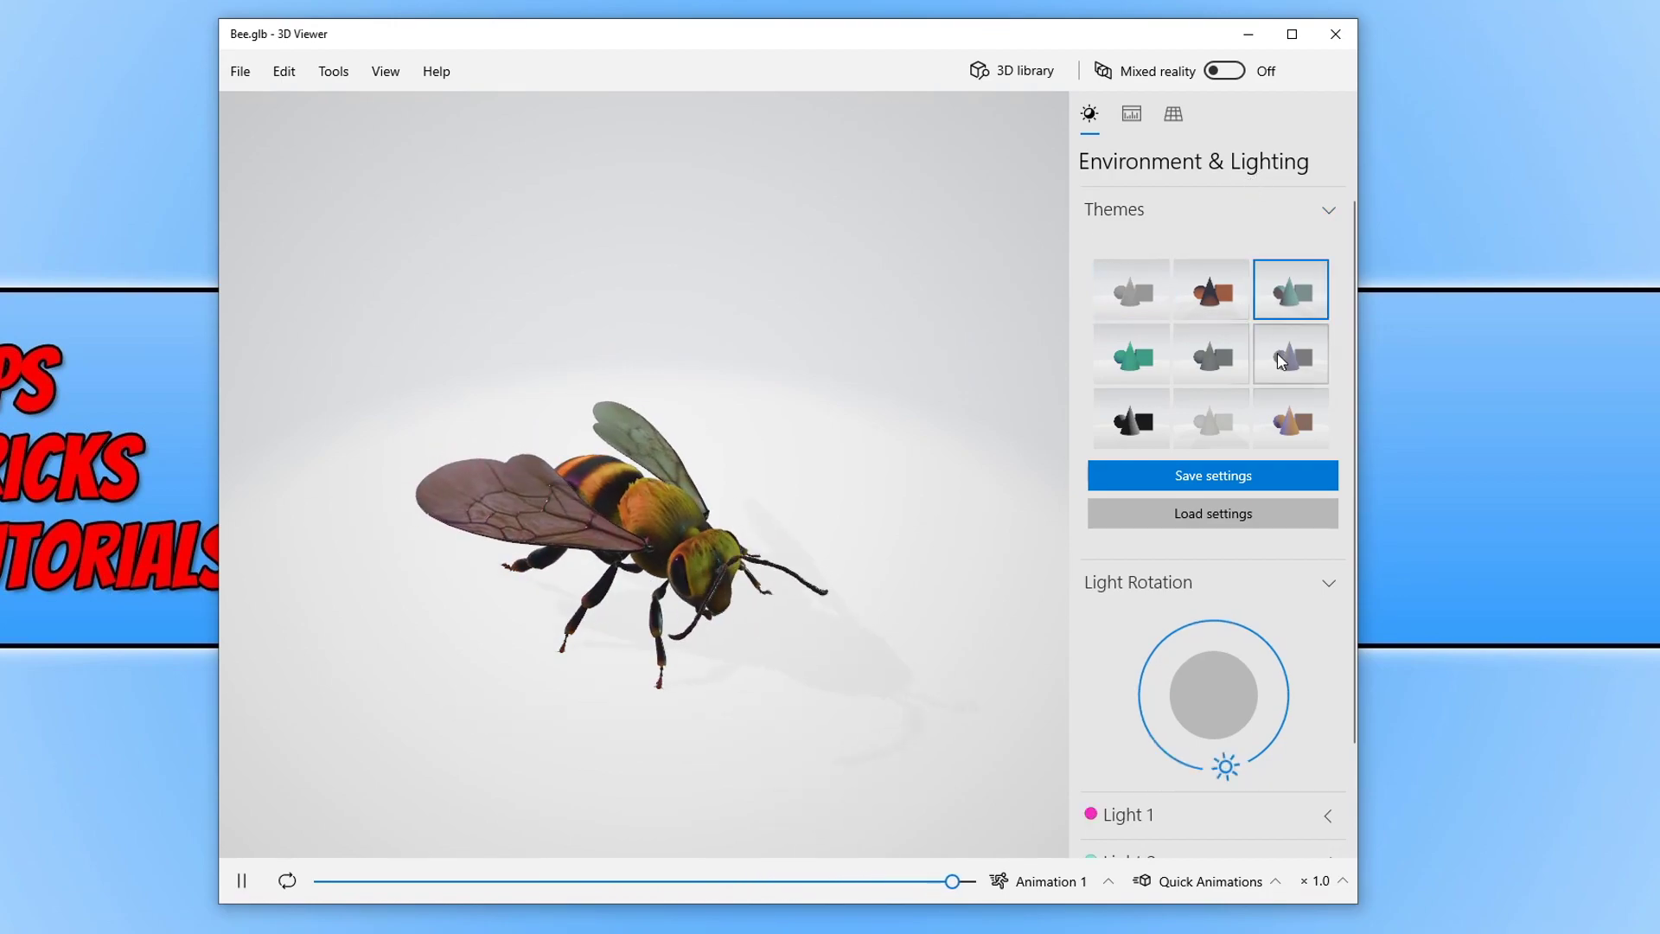
click(1281, 361)
click(1210, 355)
click(1119, 306)
click(1128, 350)
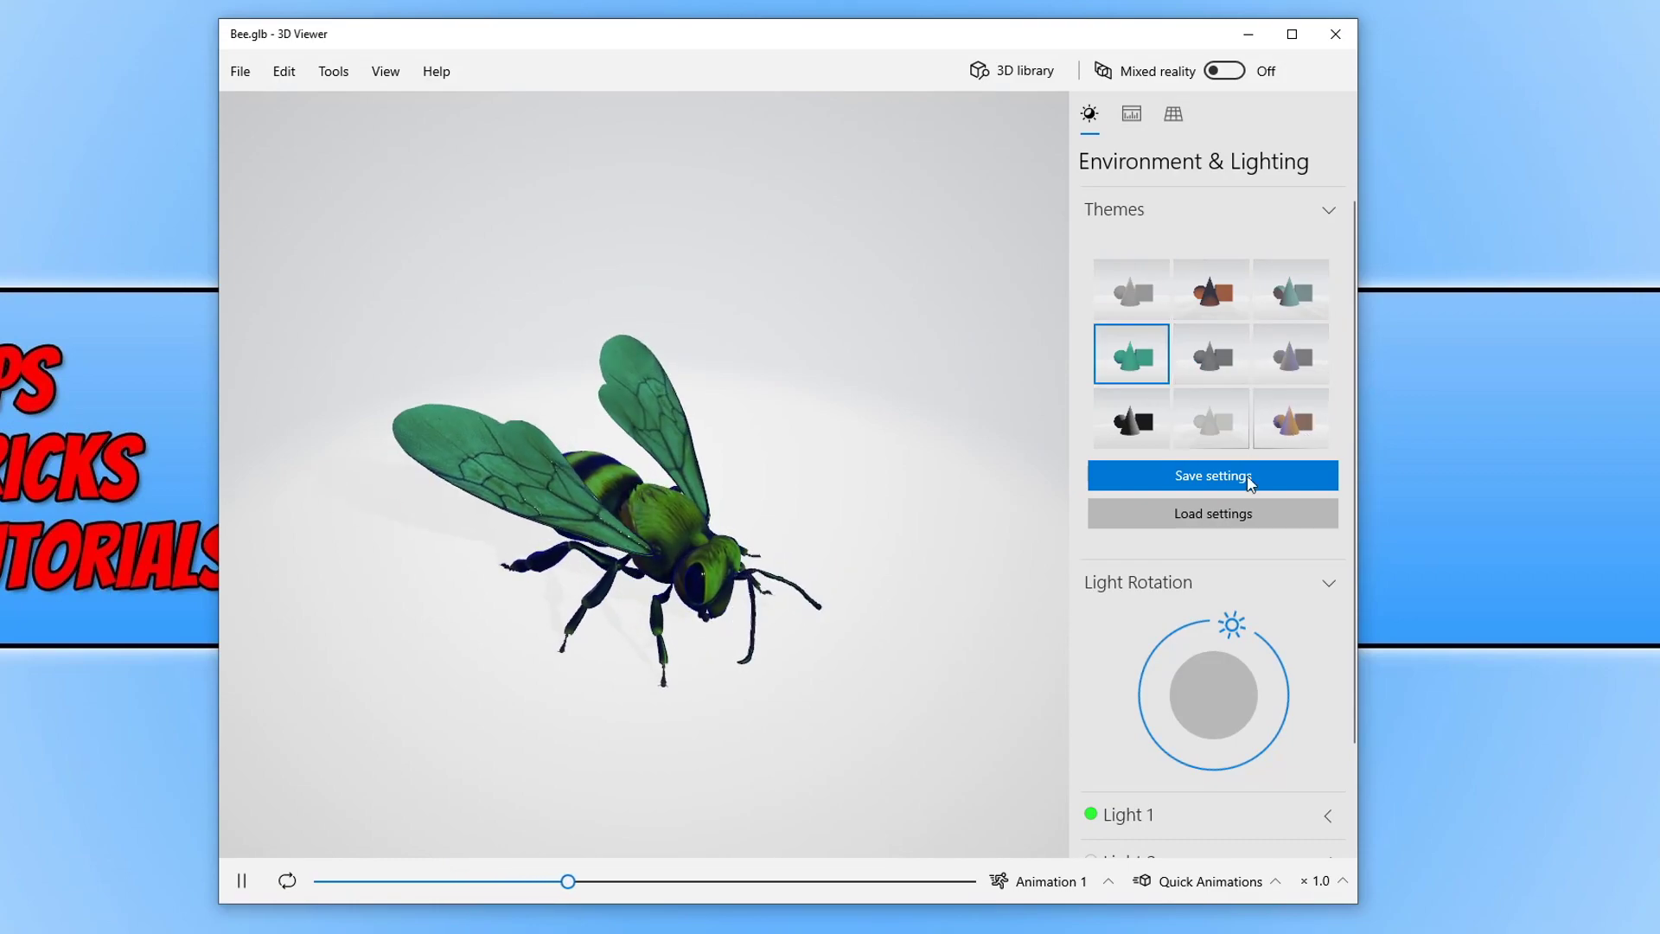
Step: Rotate the light beneath the bee and tint the environment colour to #00029E
drag(1233, 624, 1234, 763)
scroll(1301, 597, down, 3)
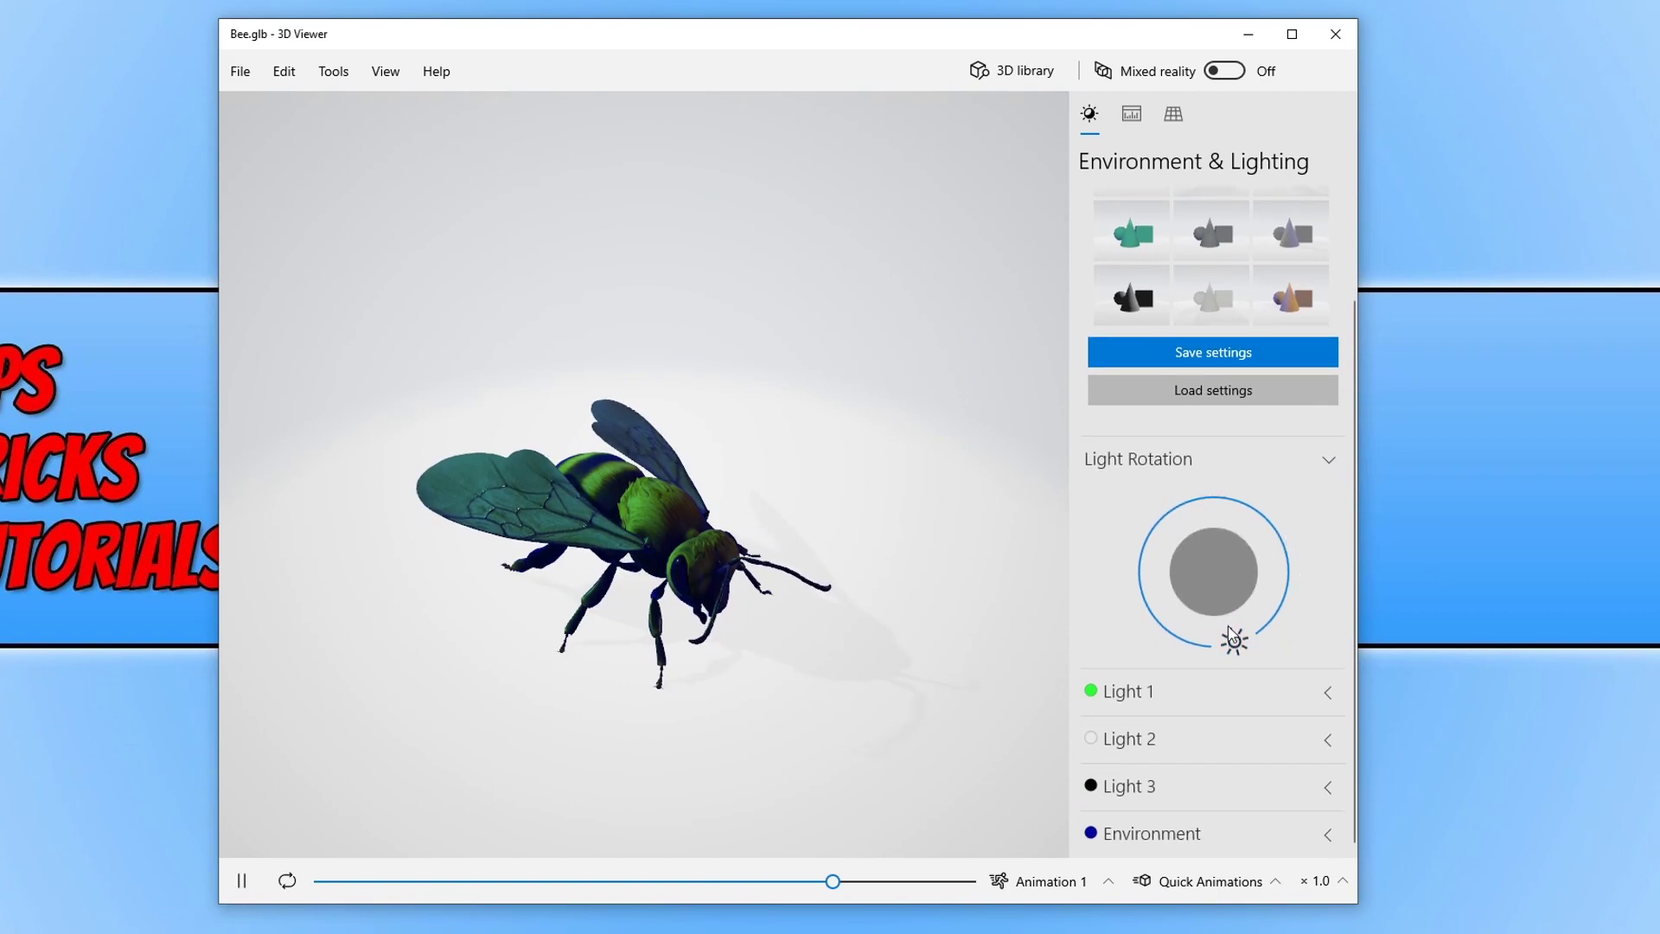
click(1217, 842)
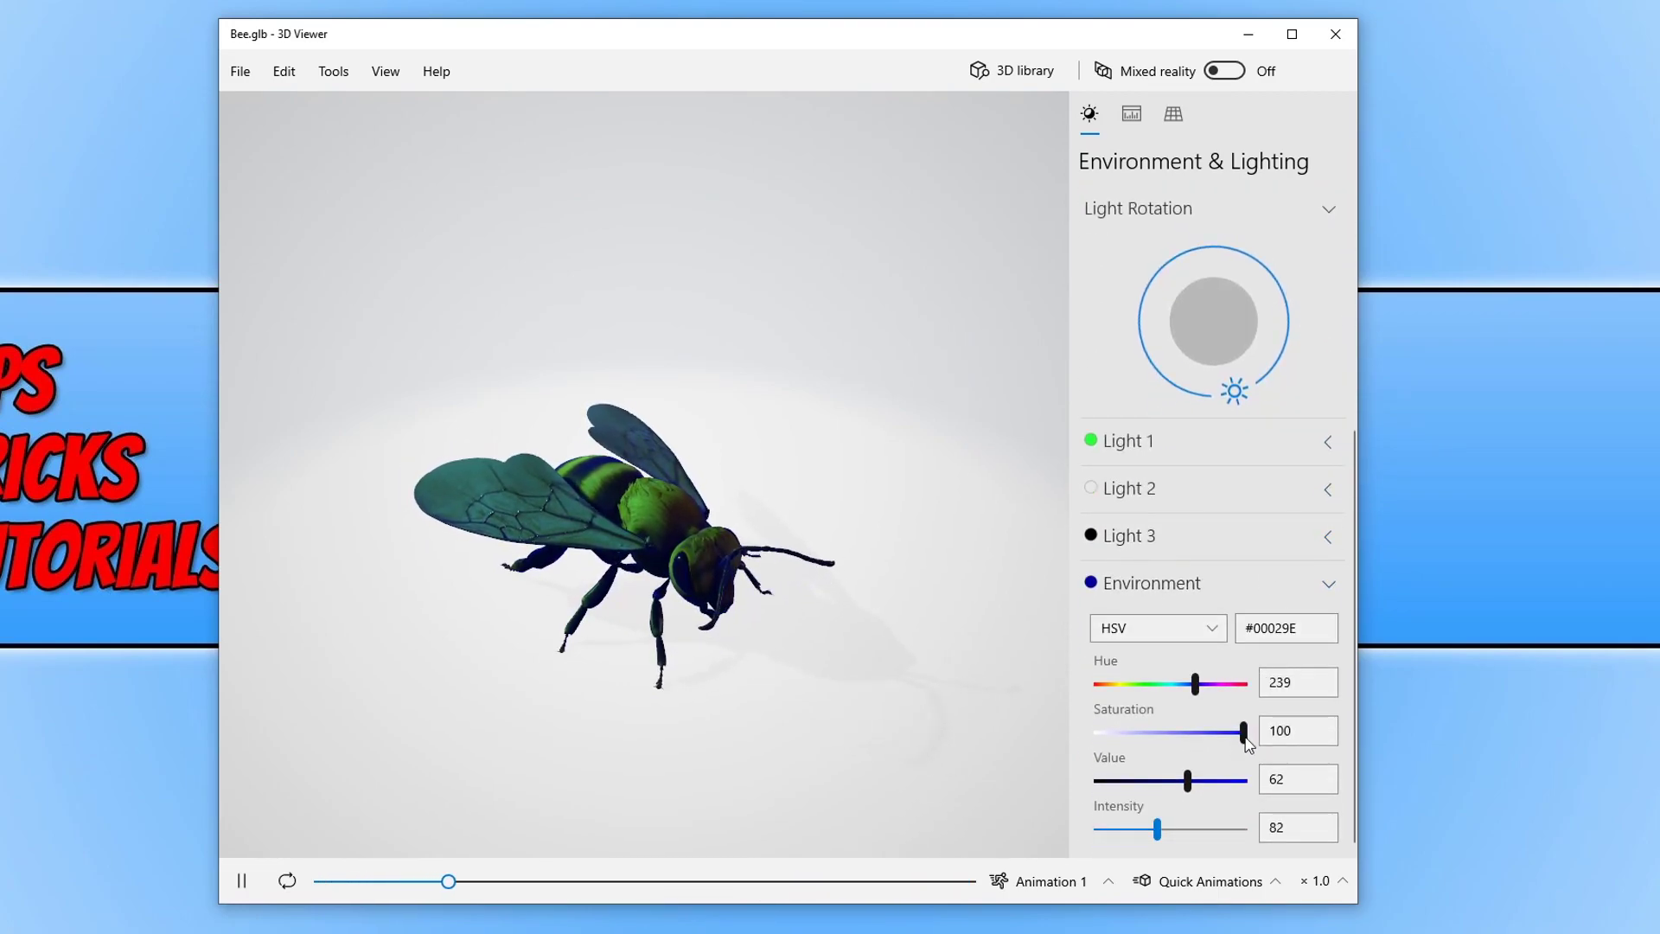
mouse_move(1244, 734)
mouse_down()
mouse_move(1109, 735)
mouse_move(1138, 762)
mouse_move(1086, 769)
mouse_move(1249, 763)
mouse_up()
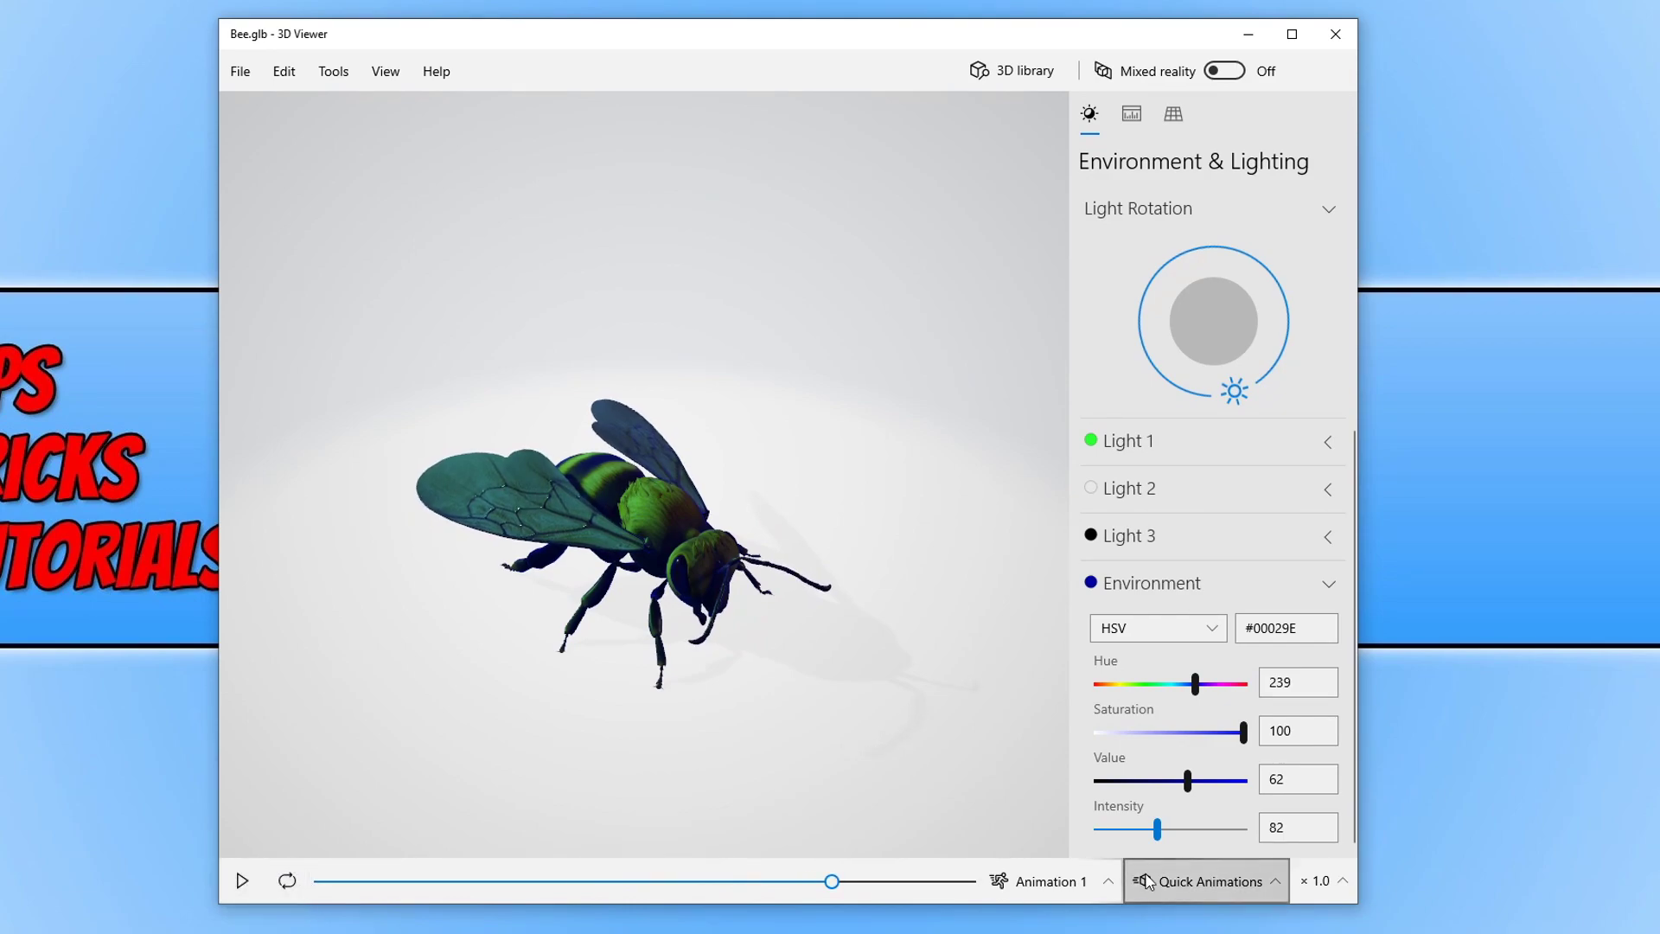
Step: Play the bee's Animation 2, then Animation 3, and pause it partway
click(1081, 883)
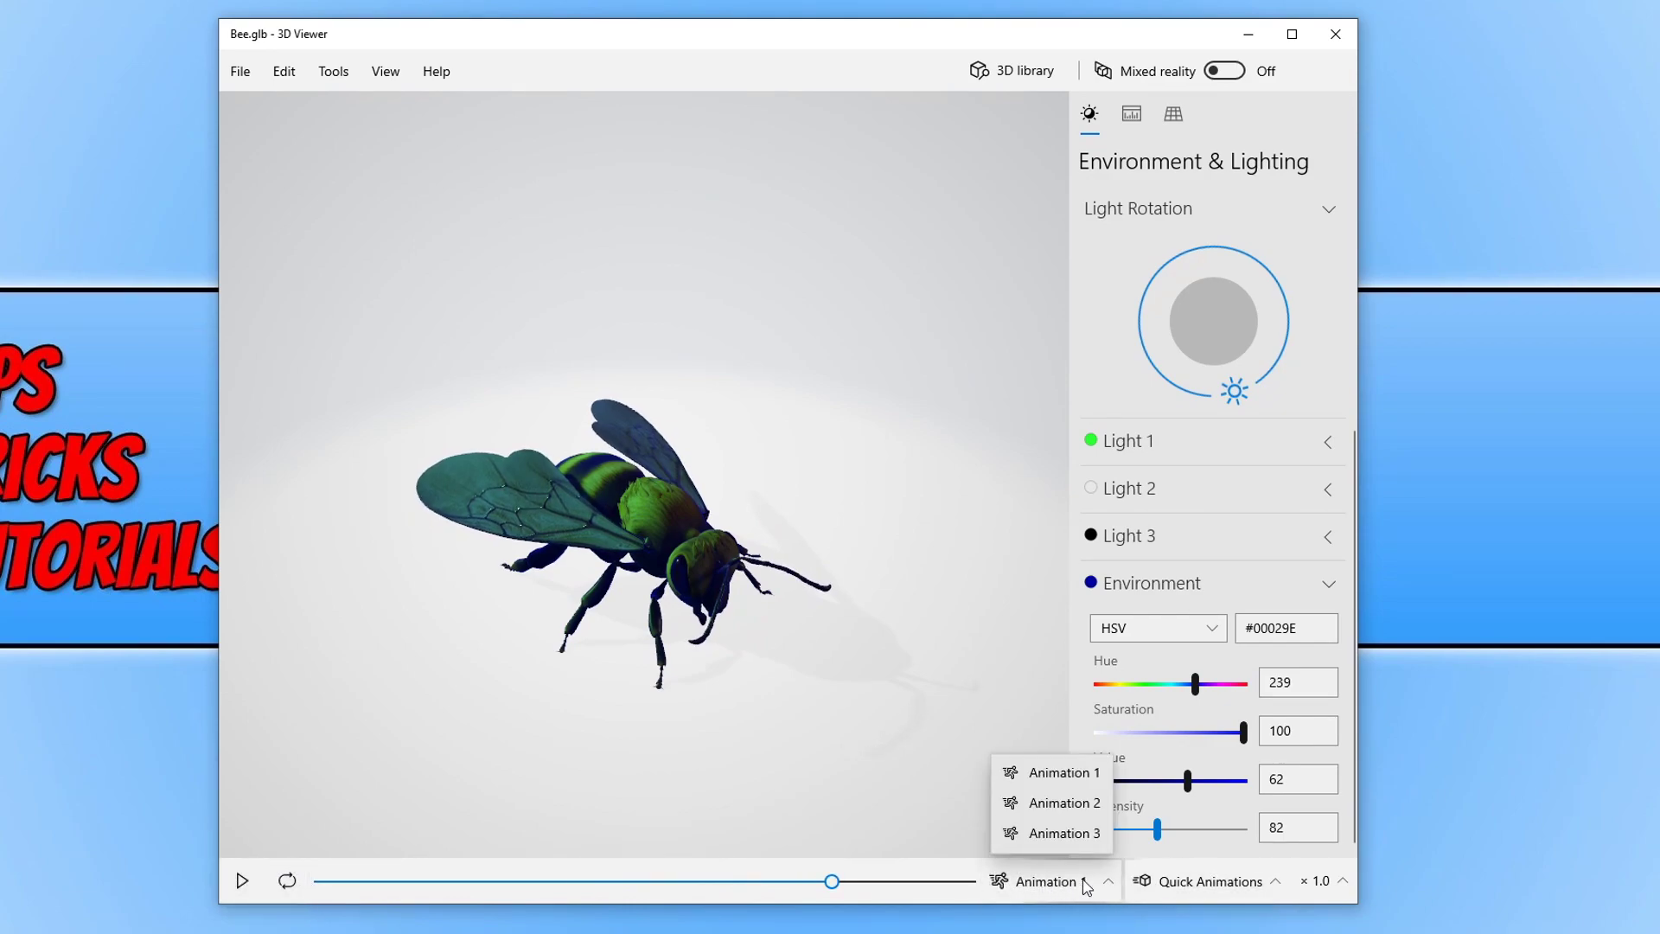
click(1064, 804)
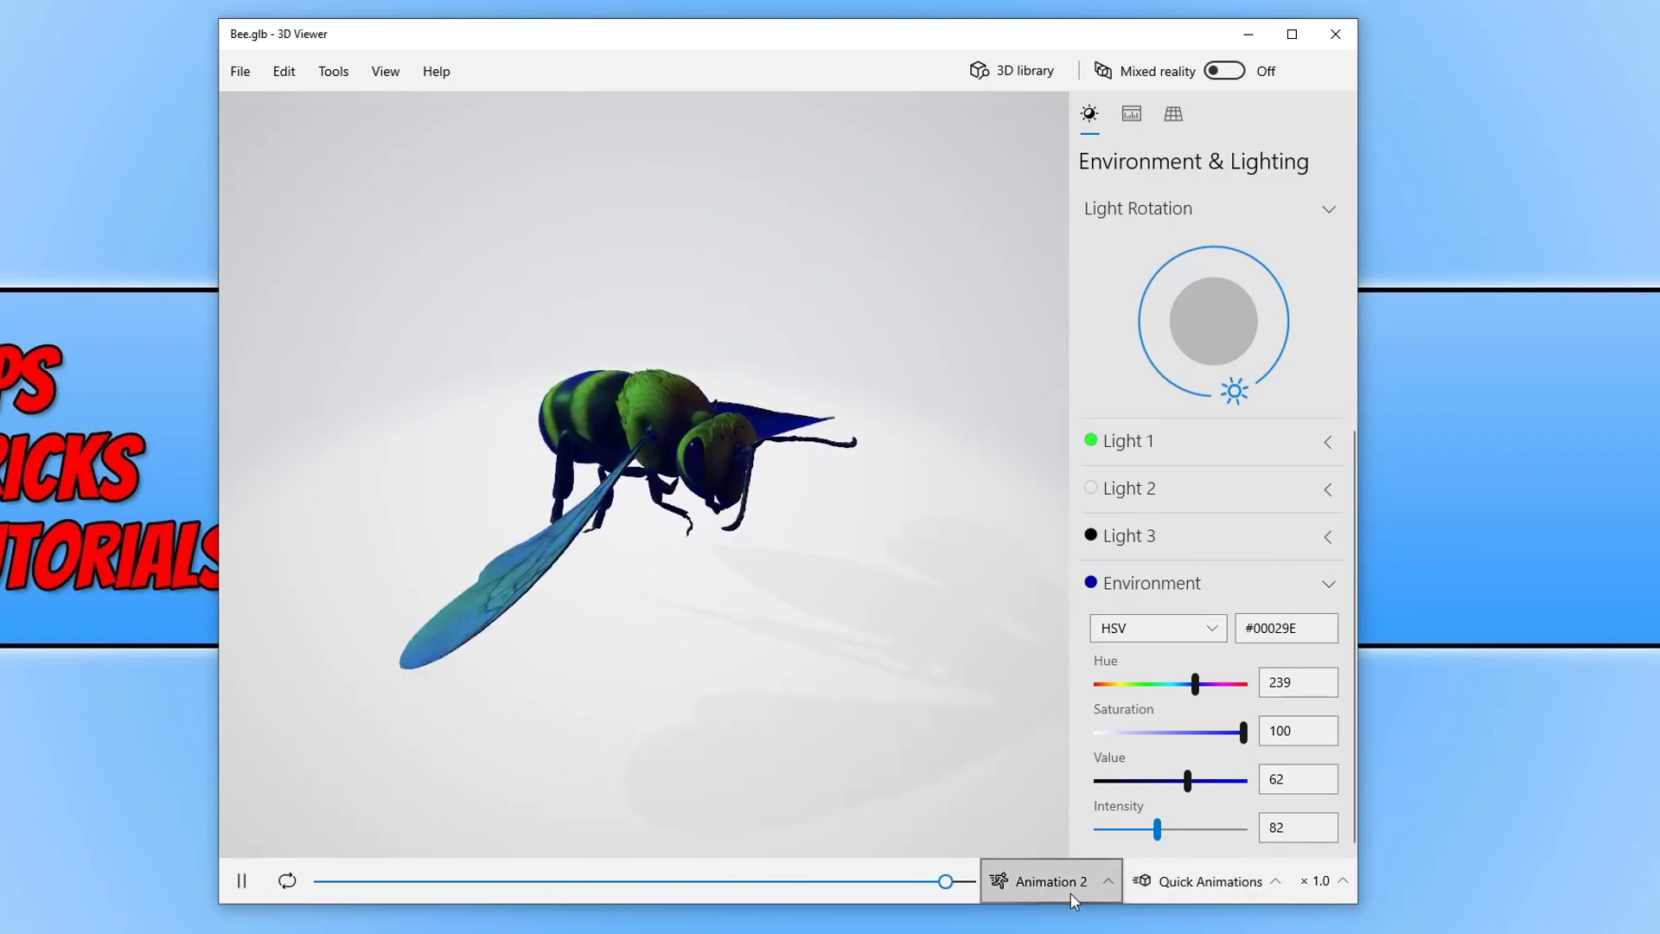
click(1072, 895)
click(1091, 842)
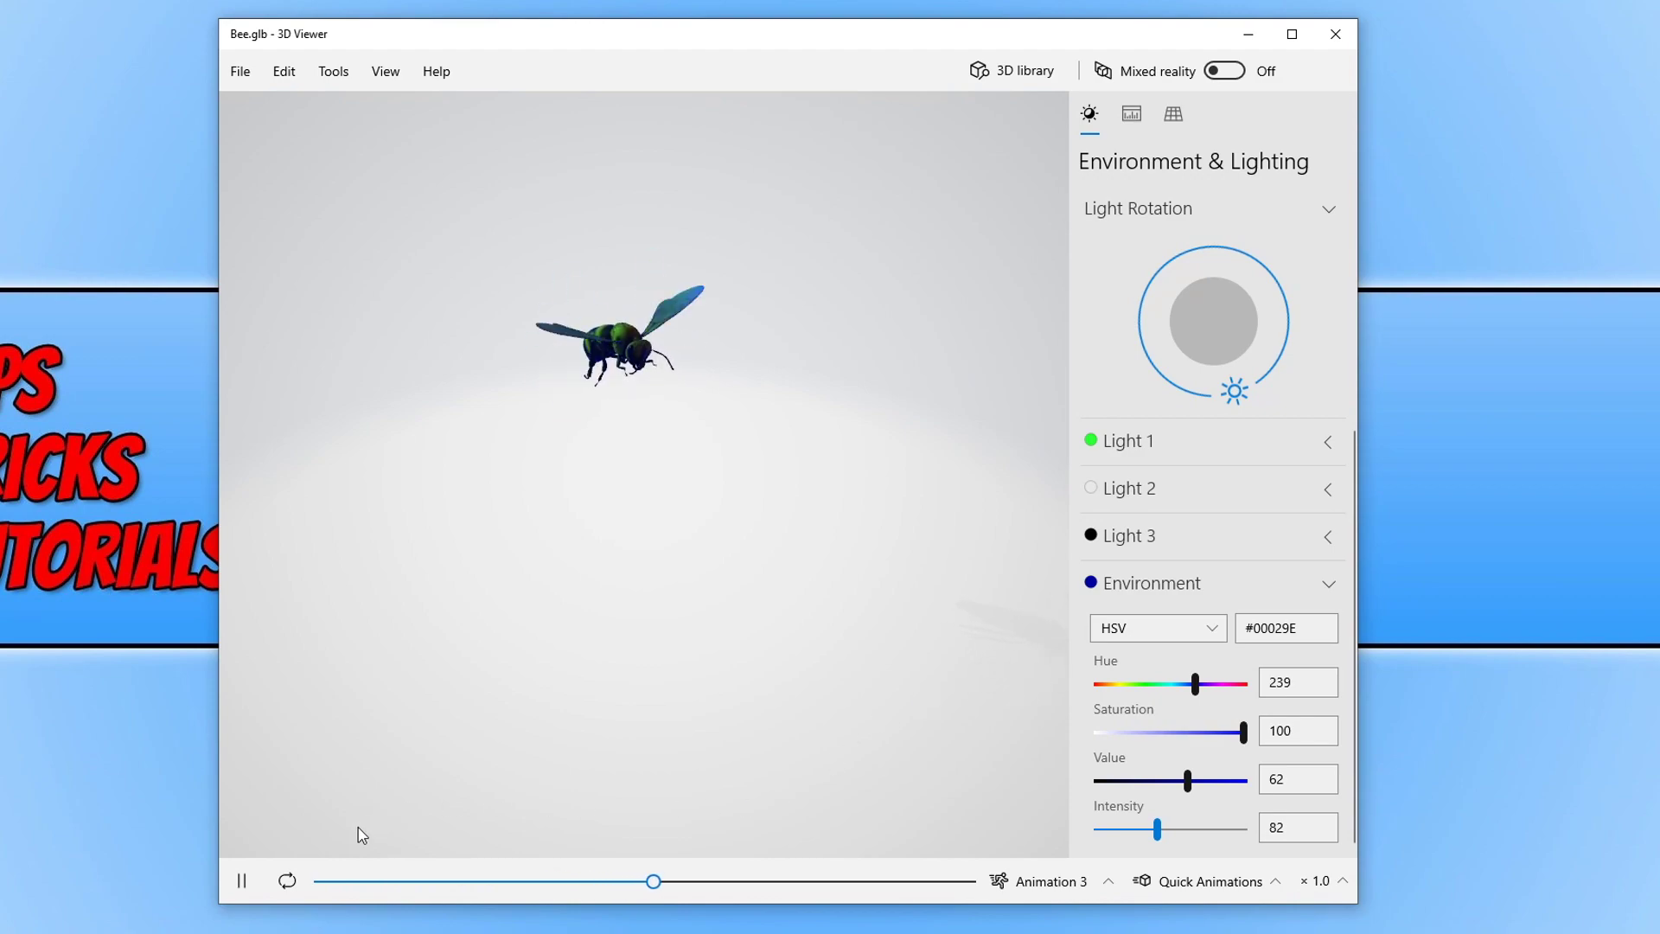
click(242, 878)
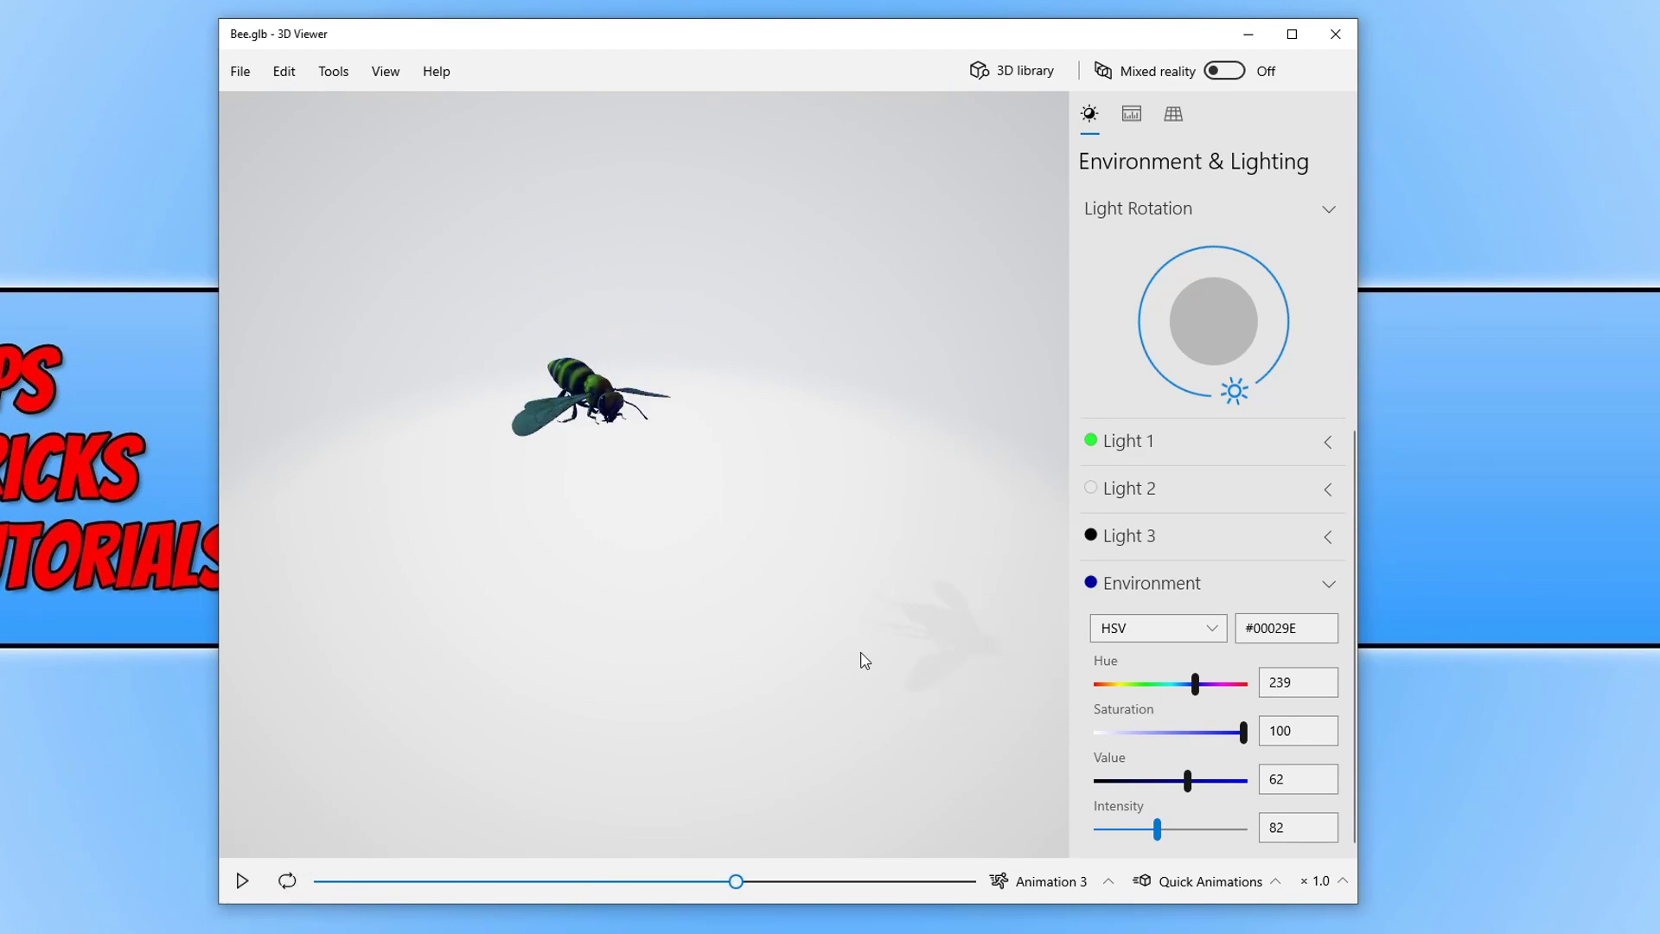
Step: Orbit and zoom to view the paused bee up close from above
drag(822, 634, 760, 548)
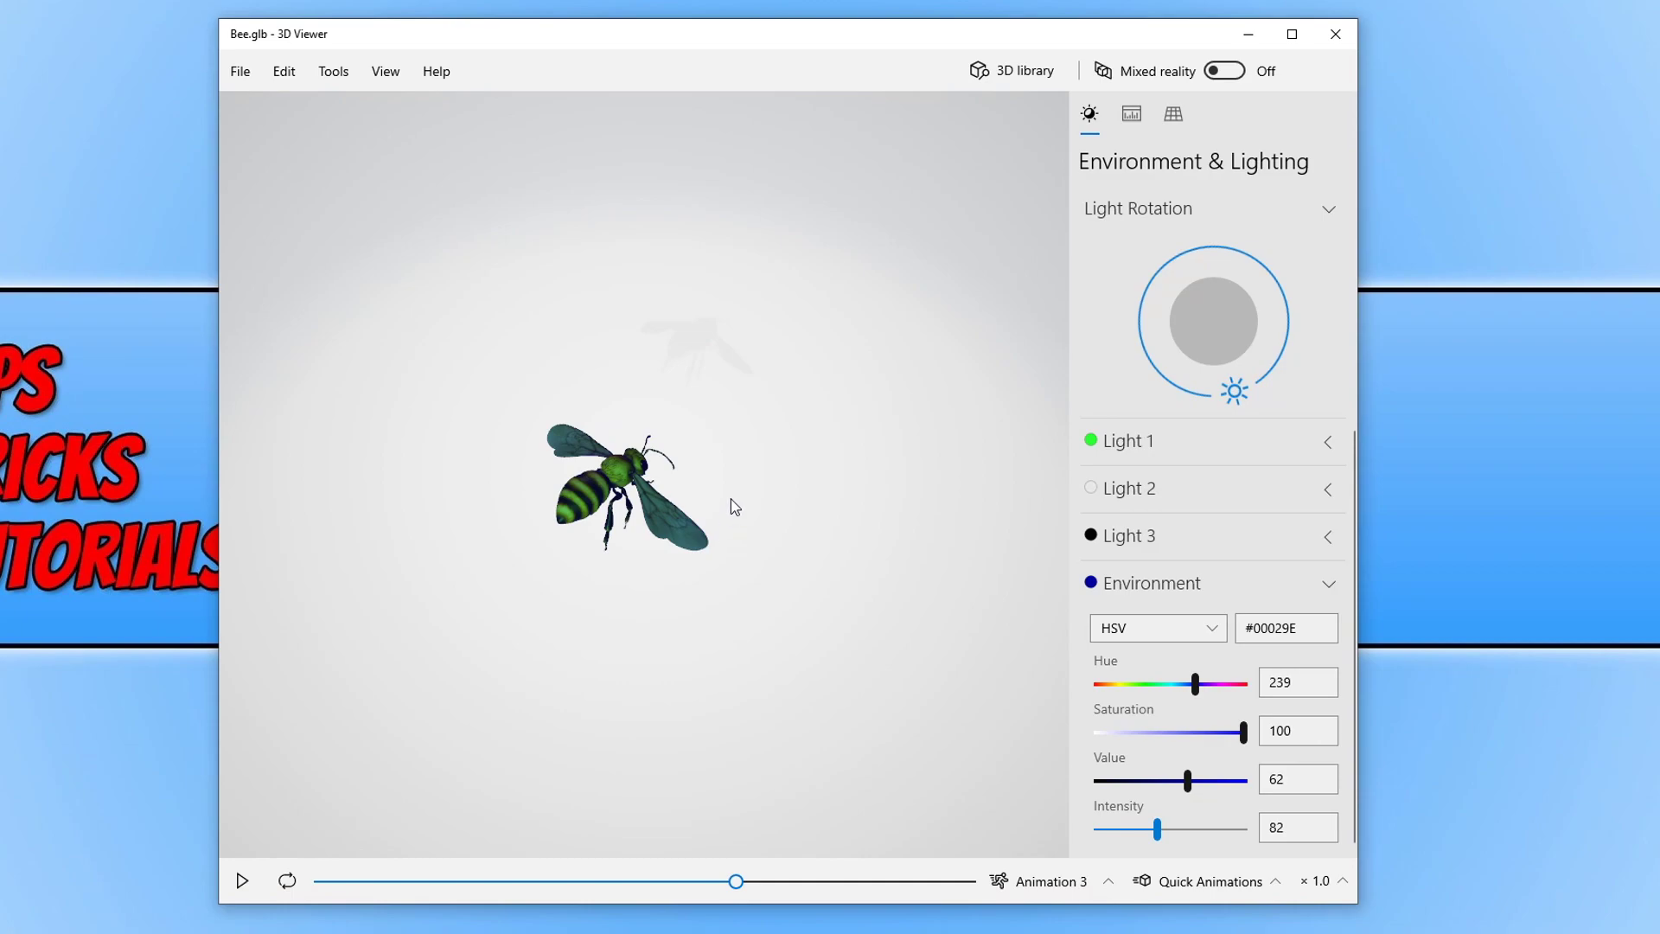
scroll(741, 507, up, 10)
scroll(749, 523, down, 8)
scroll(748, 524, up, 6)
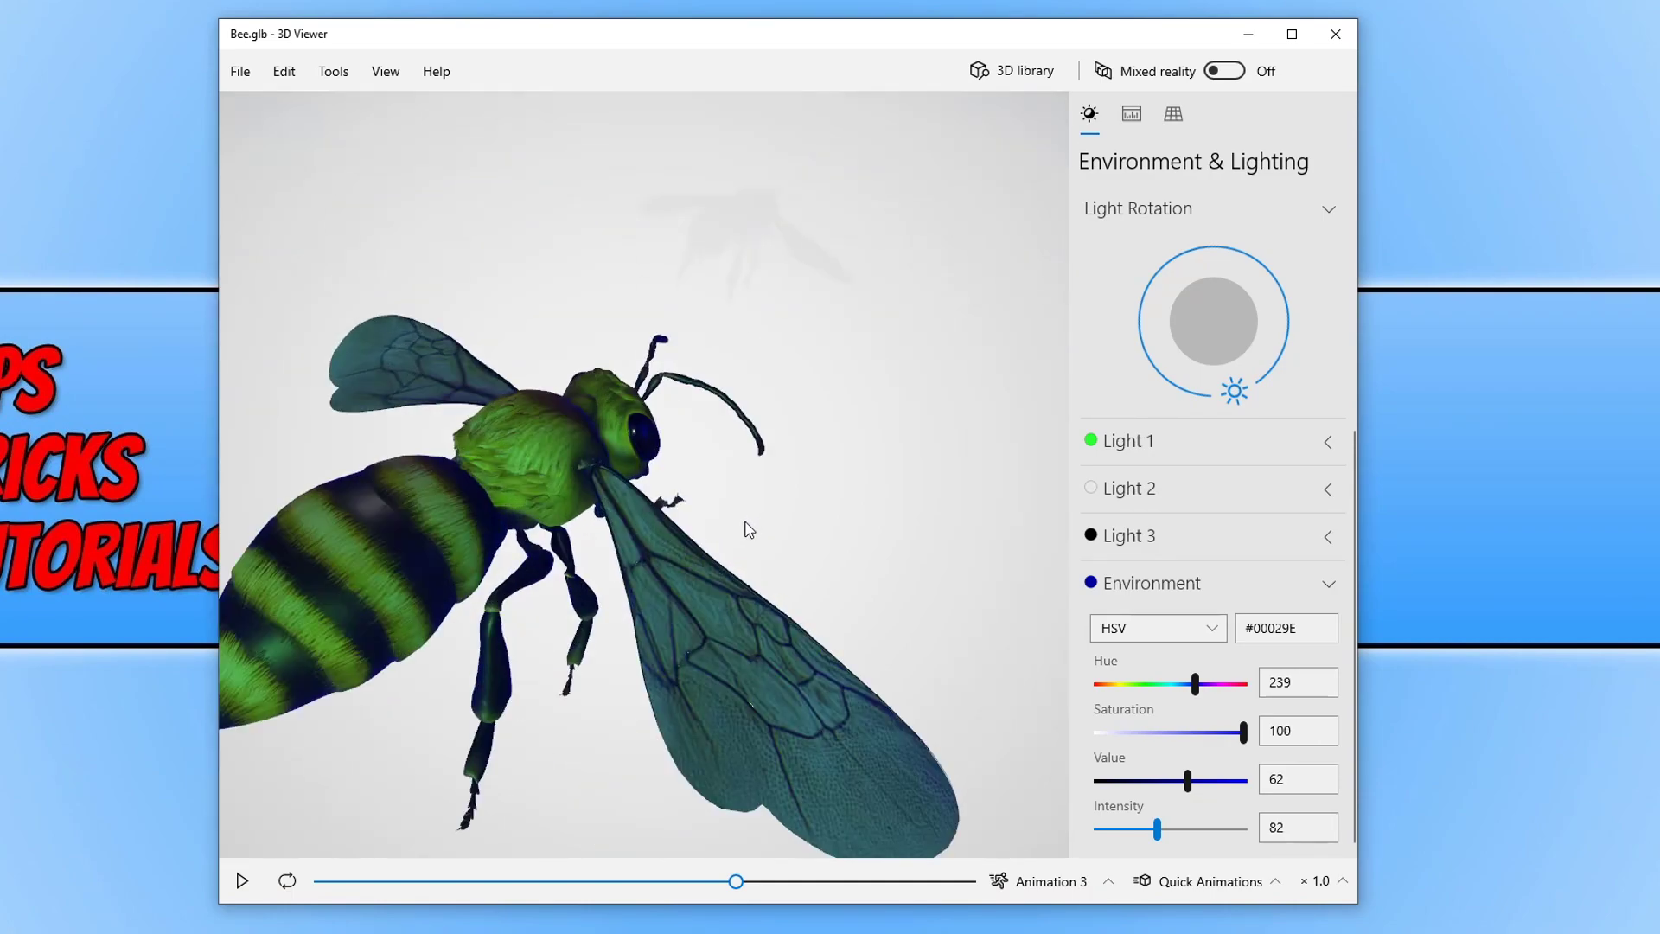
drag(749, 524, 811, 424)
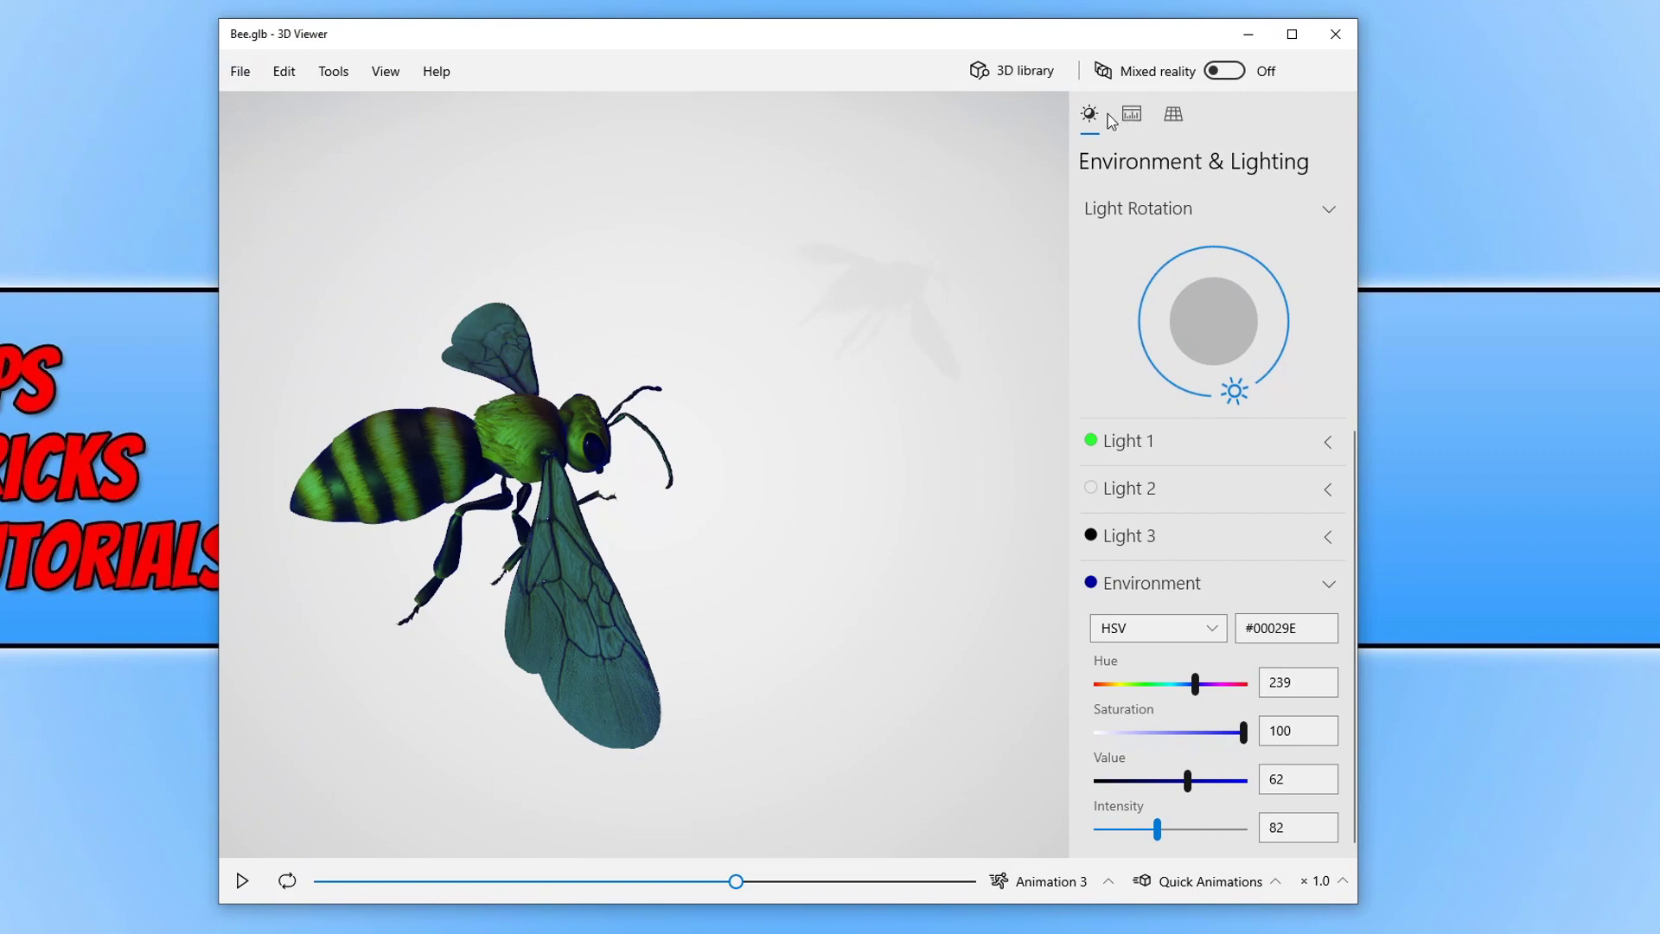
Step: Show the 51,731-triangle wireframe and scroll through stats listing 107 bones, 3 animation takes, 117 nodes
click(1131, 117)
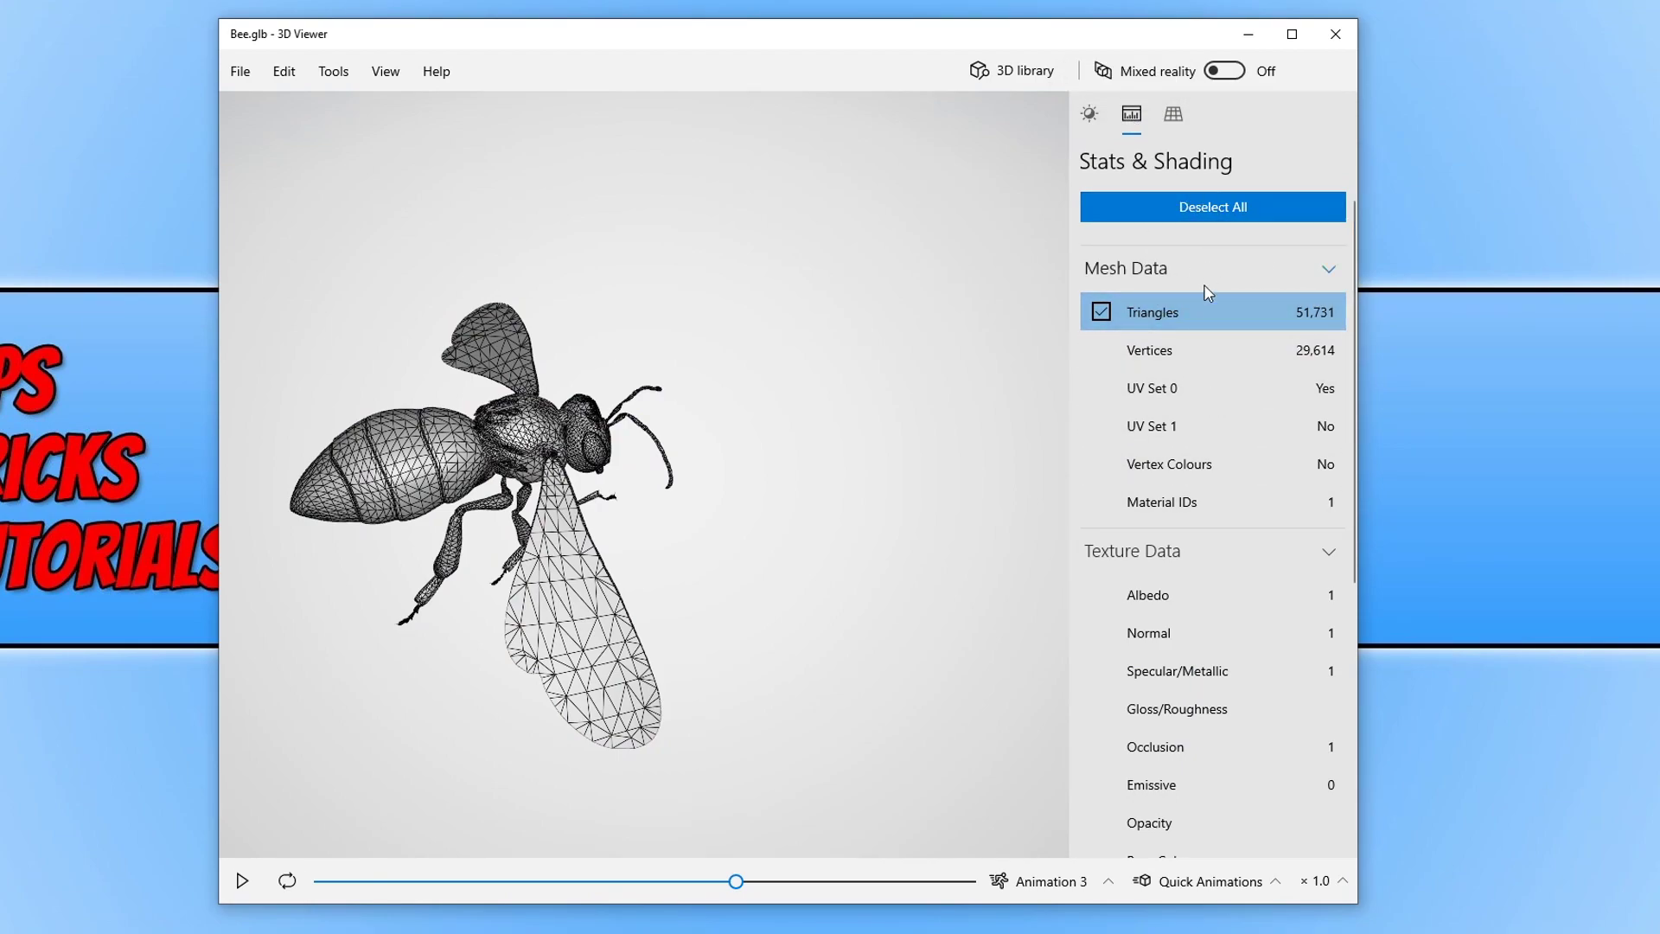
scroll(1210, 320, down, 5)
scroll(1219, 324, down, 1)
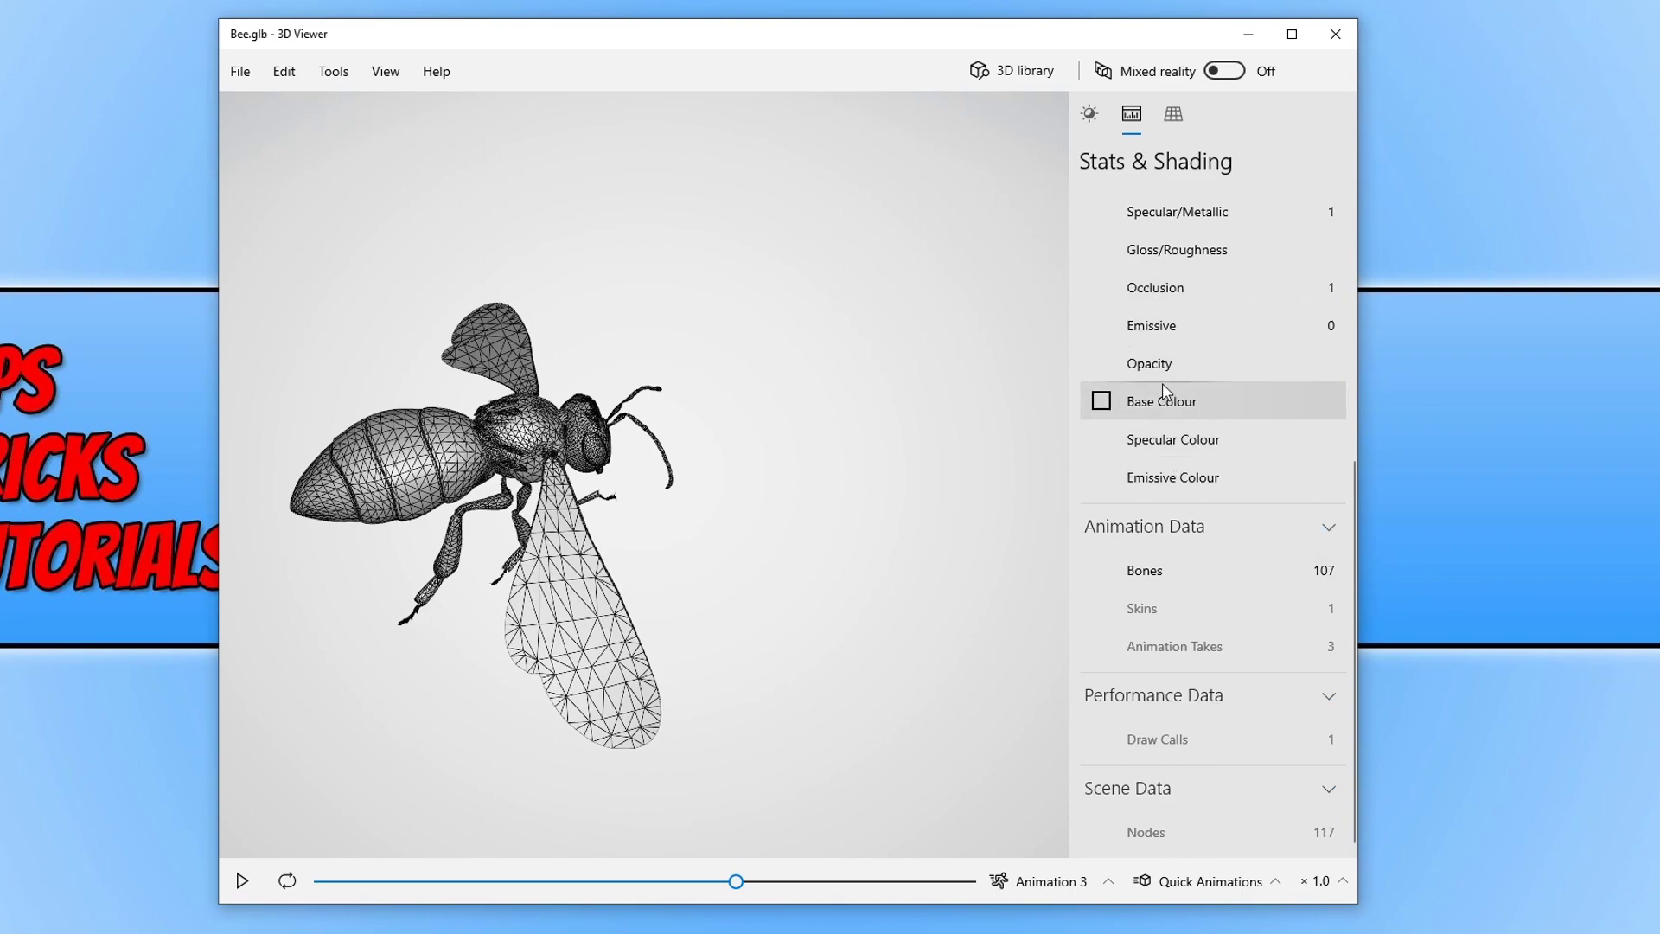
Step: View the bee from the front, Isometric (Left), Military (right) and Cavalier presets
click(1176, 114)
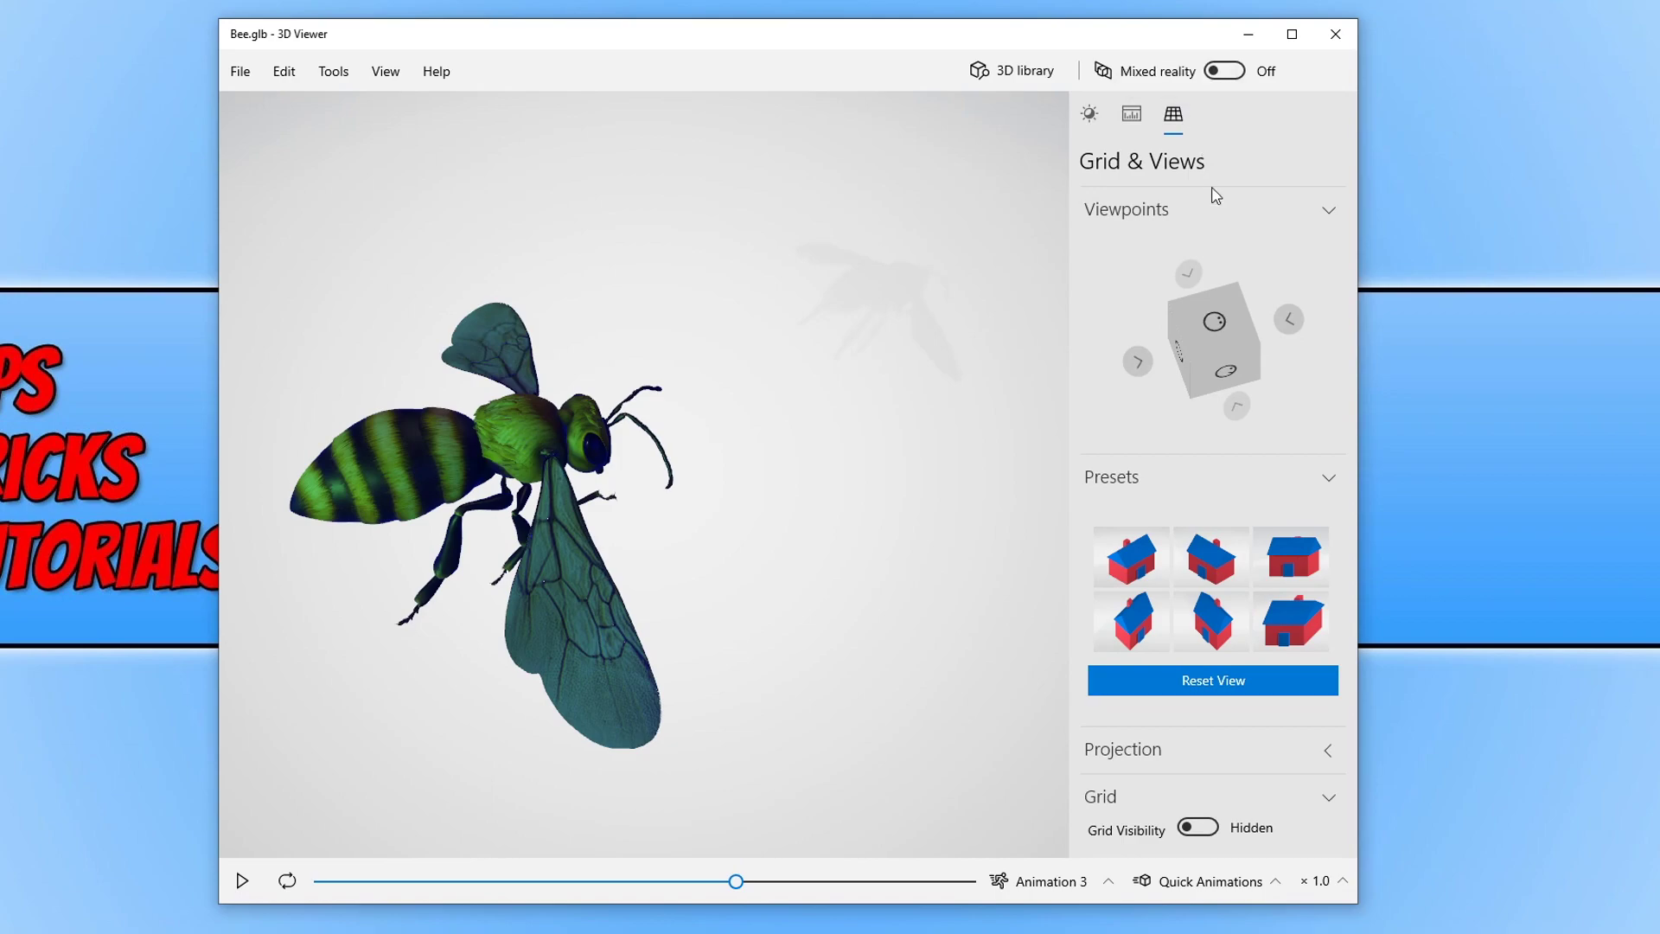
drag(787, 297, 663, 478)
click(1271, 577)
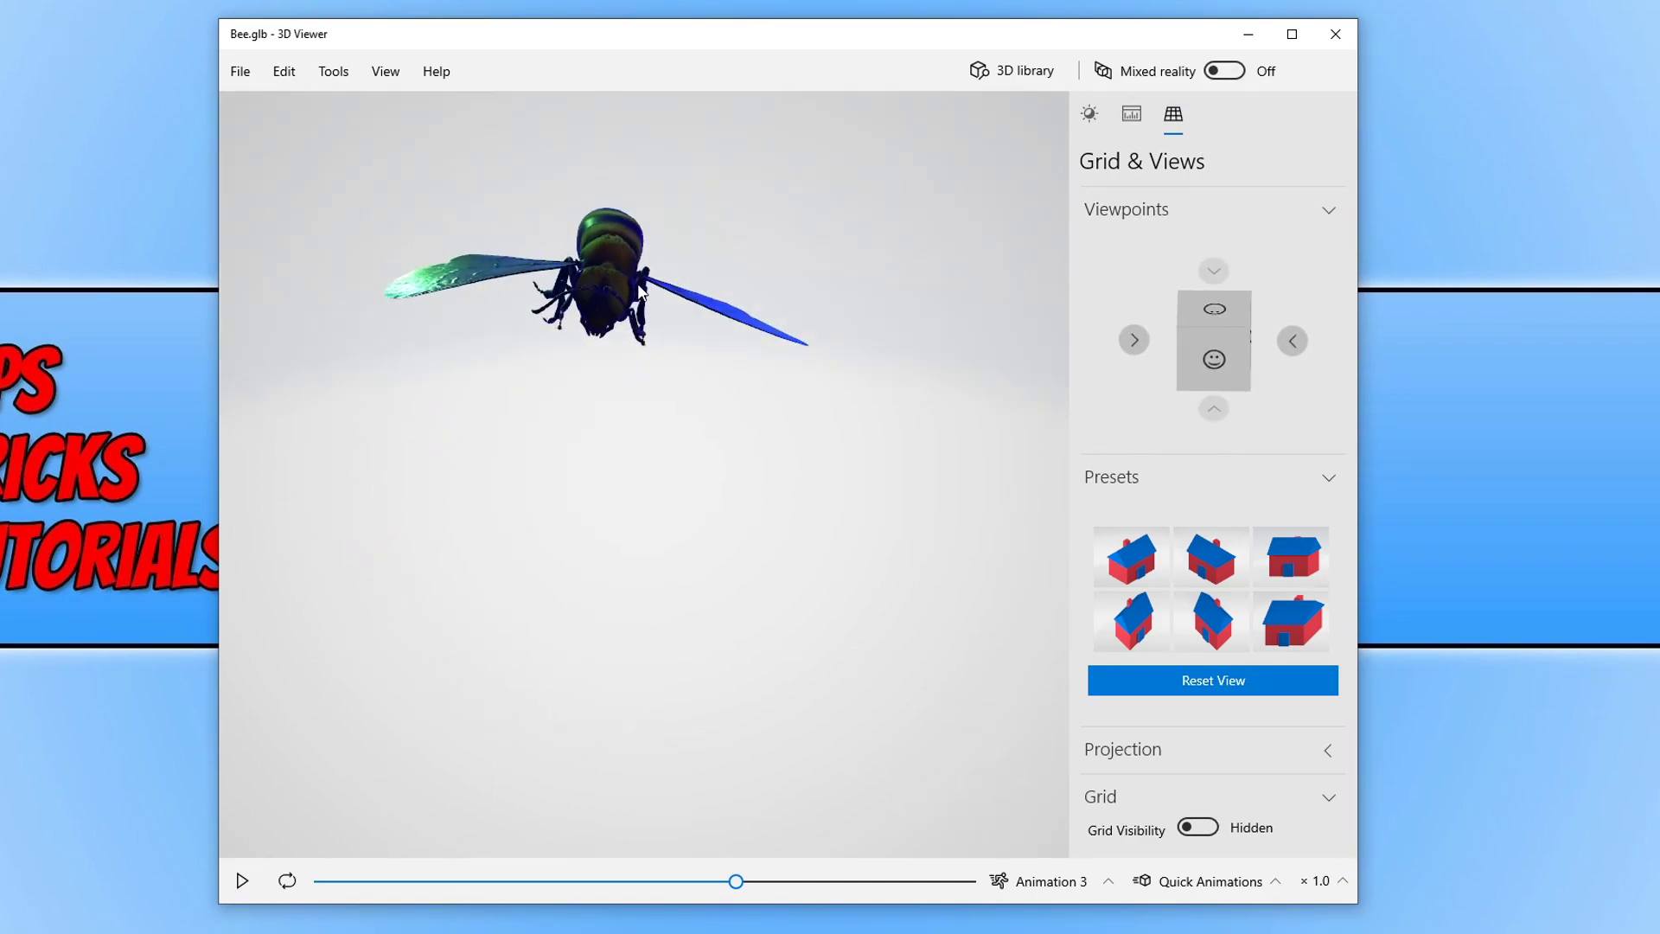
click(1232, 562)
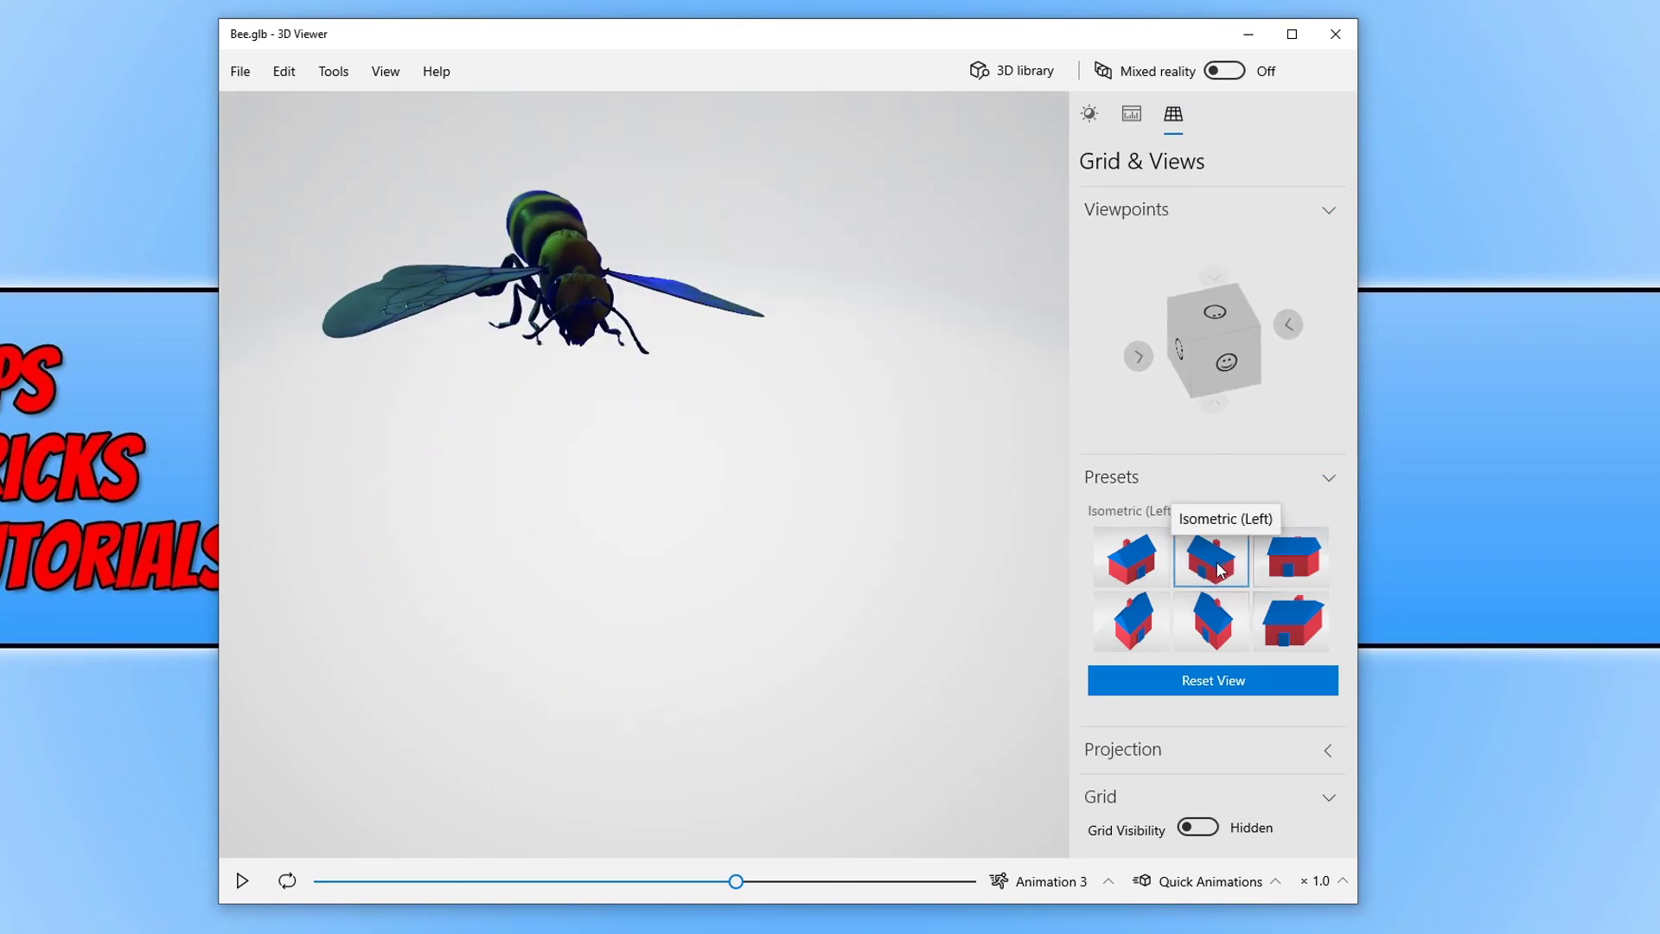
click(1143, 629)
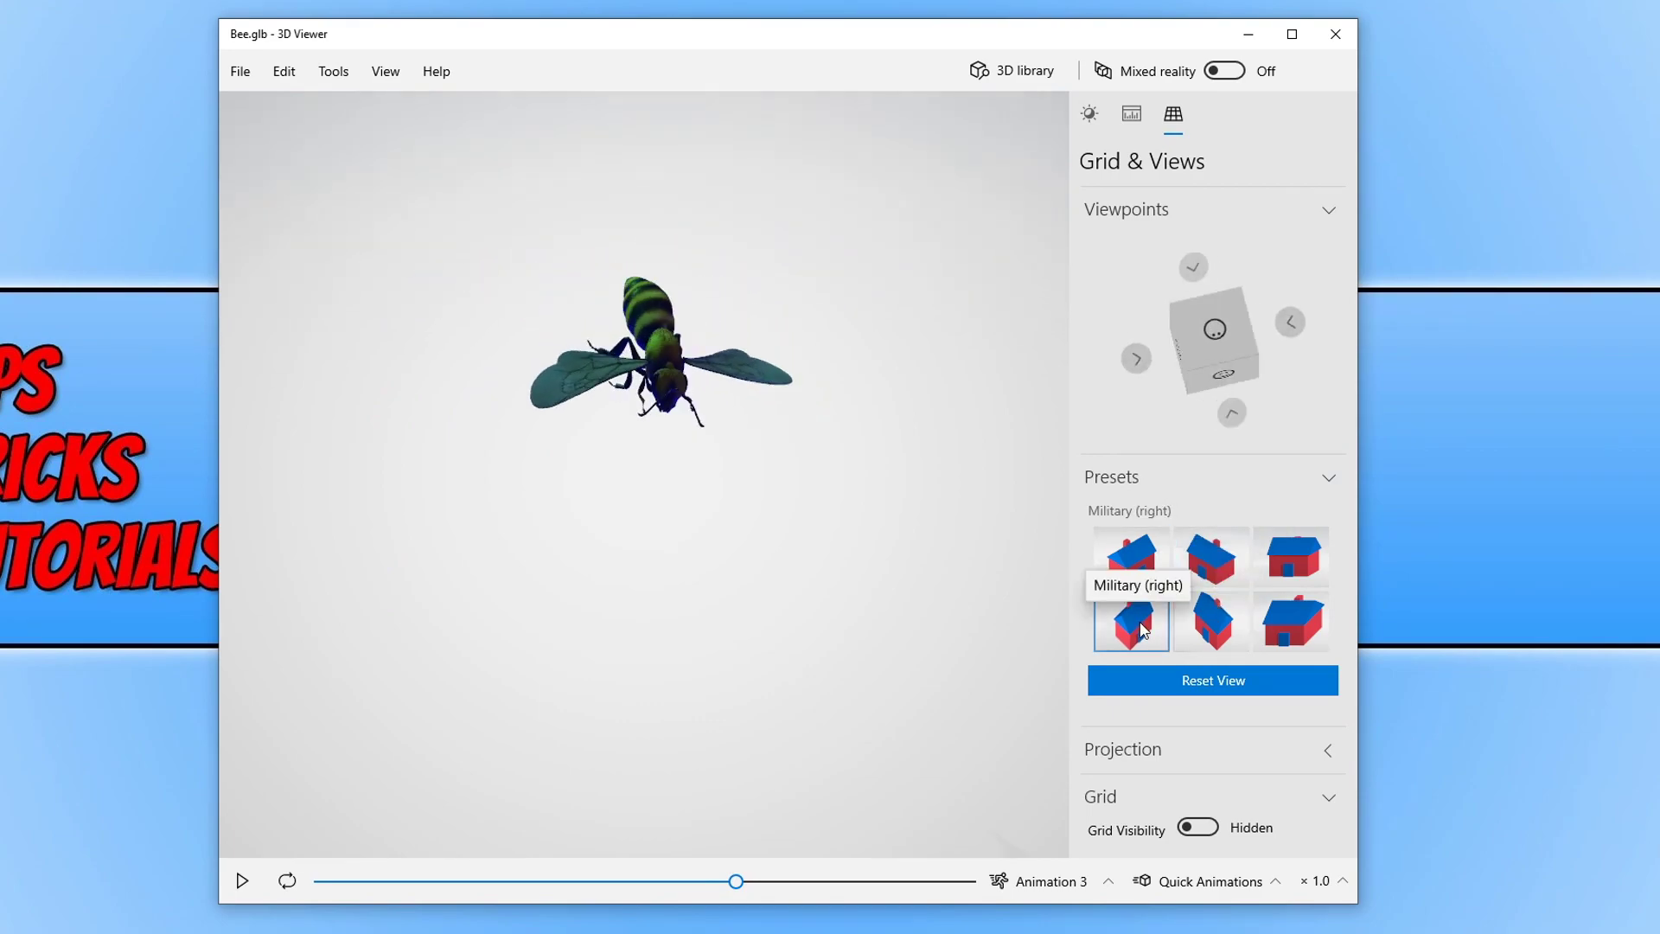
click(1270, 629)
Step: Orbit the bee to a top-front angle, zoom, and open the 3D library
drag(905, 439, 757, 445)
scroll(859, 440, down, 2)
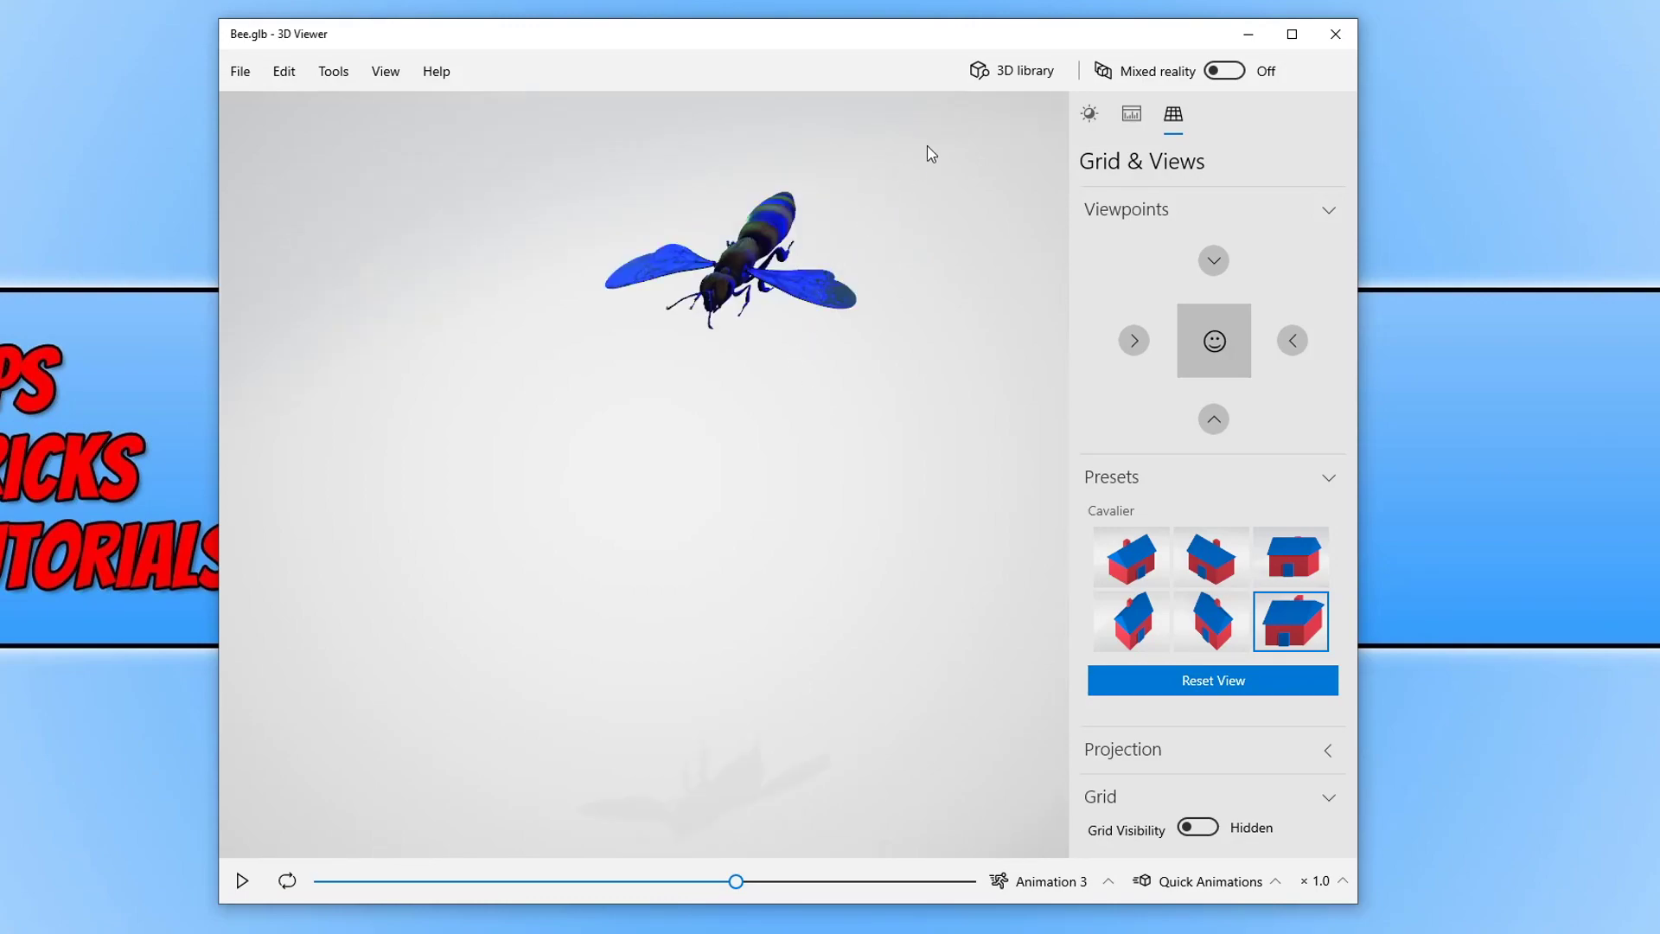
click(1026, 76)
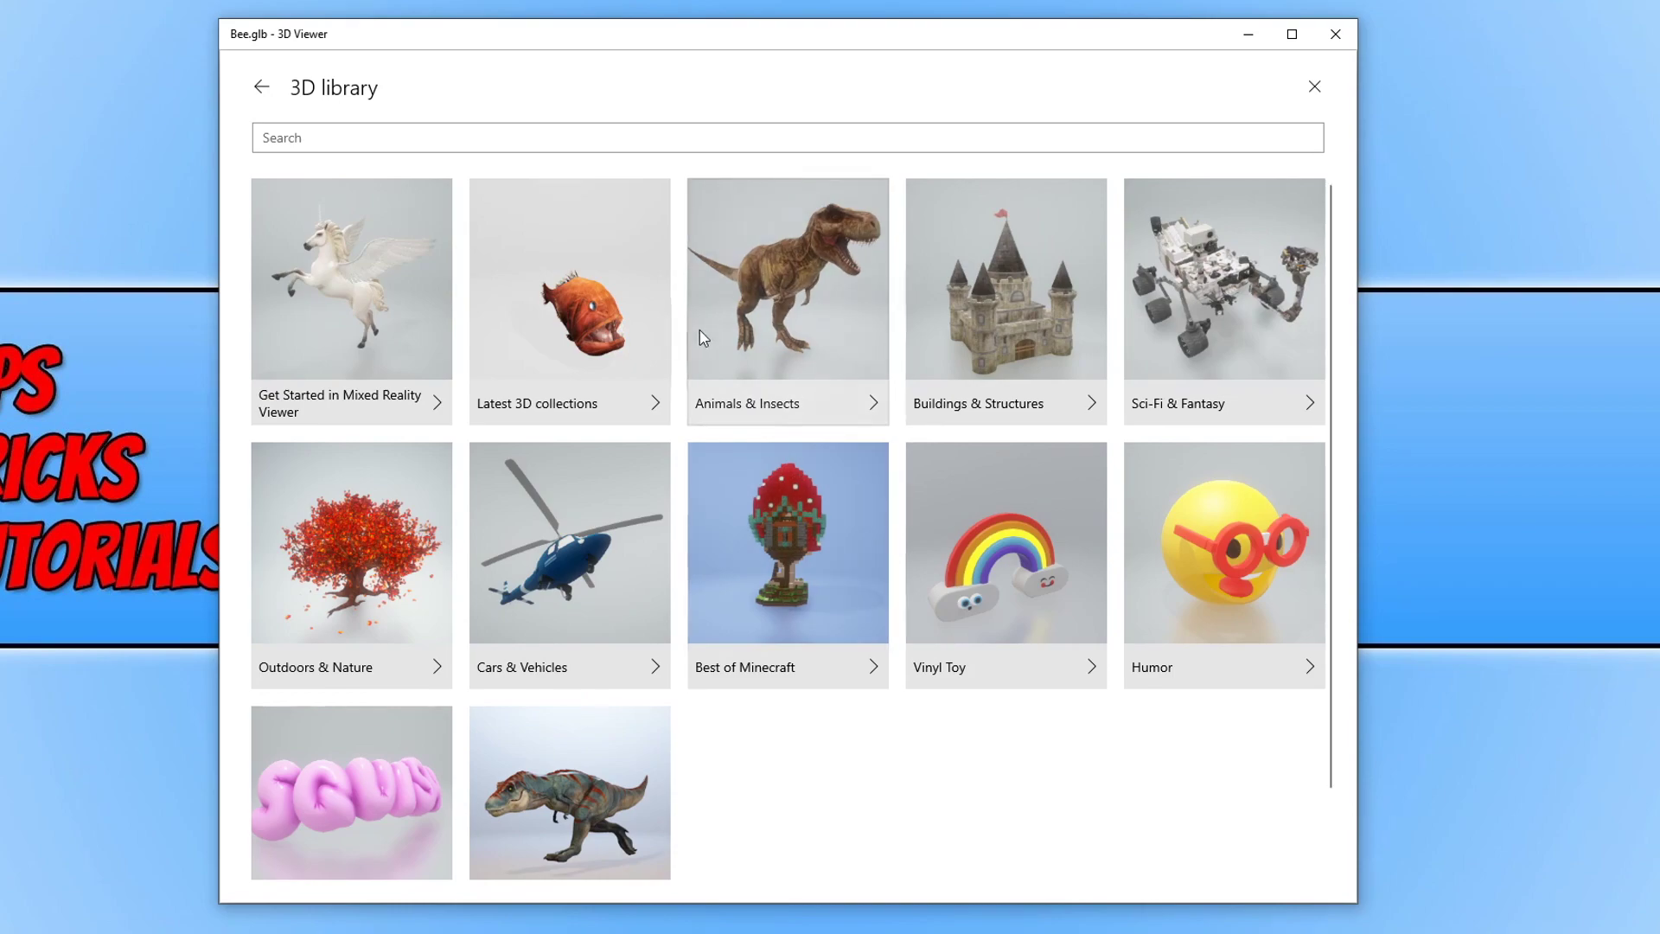
Step: Load the Monkey model from the Animals & Insects category, replacing the bee
click(766, 281)
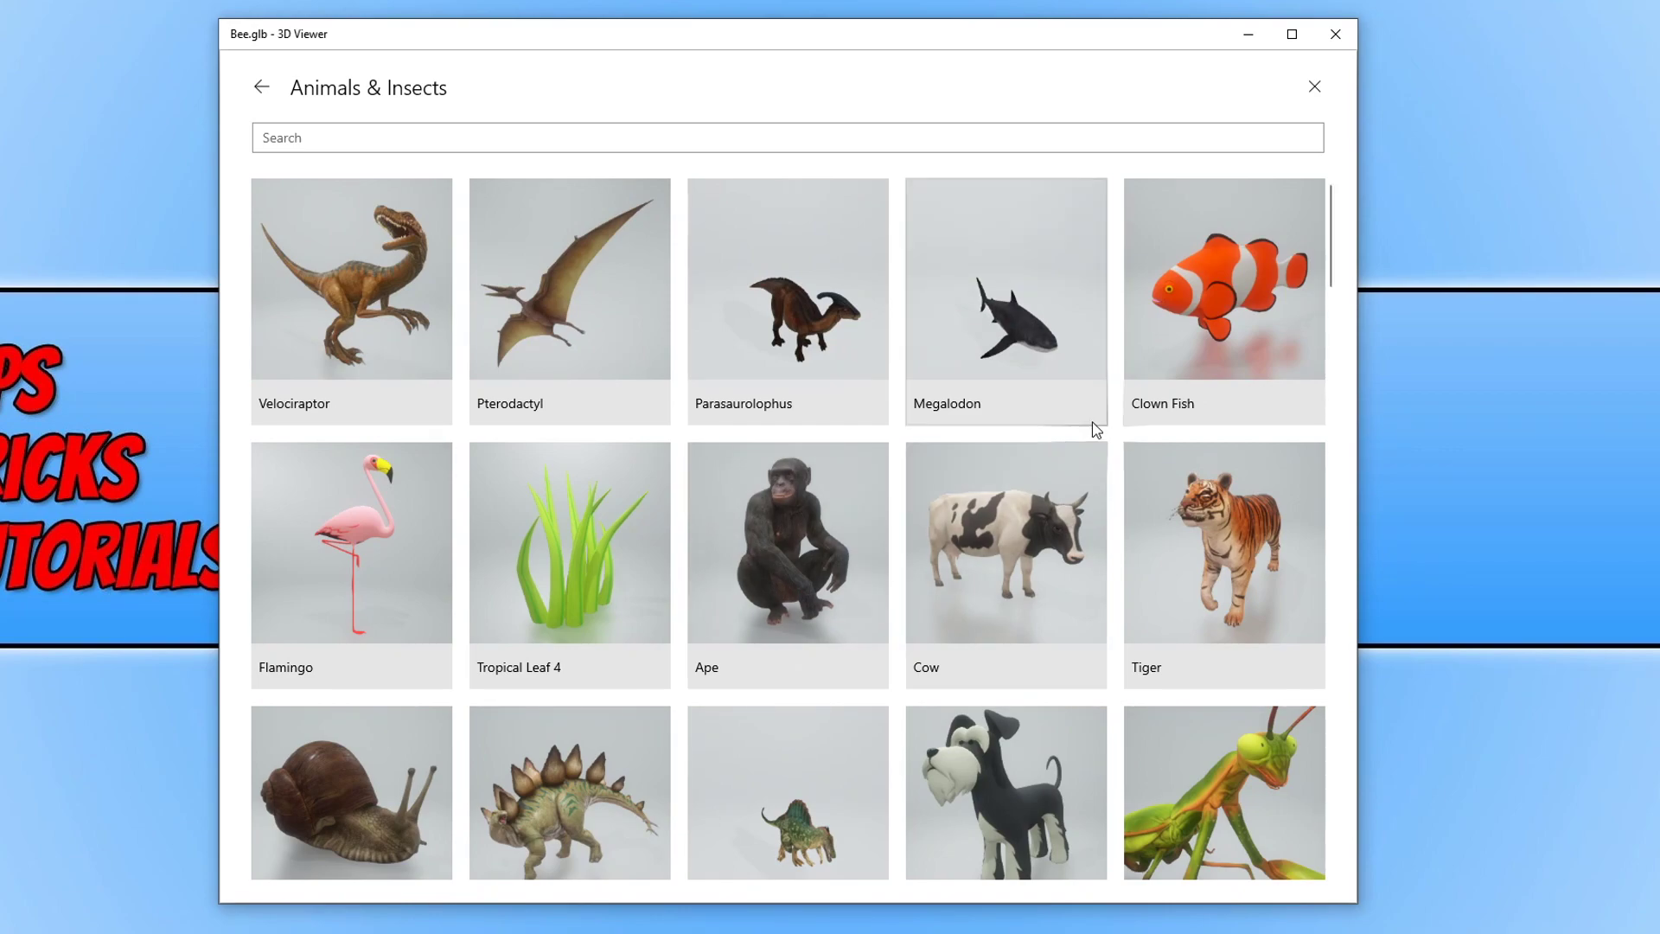
scroll(1086, 432, down, 10)
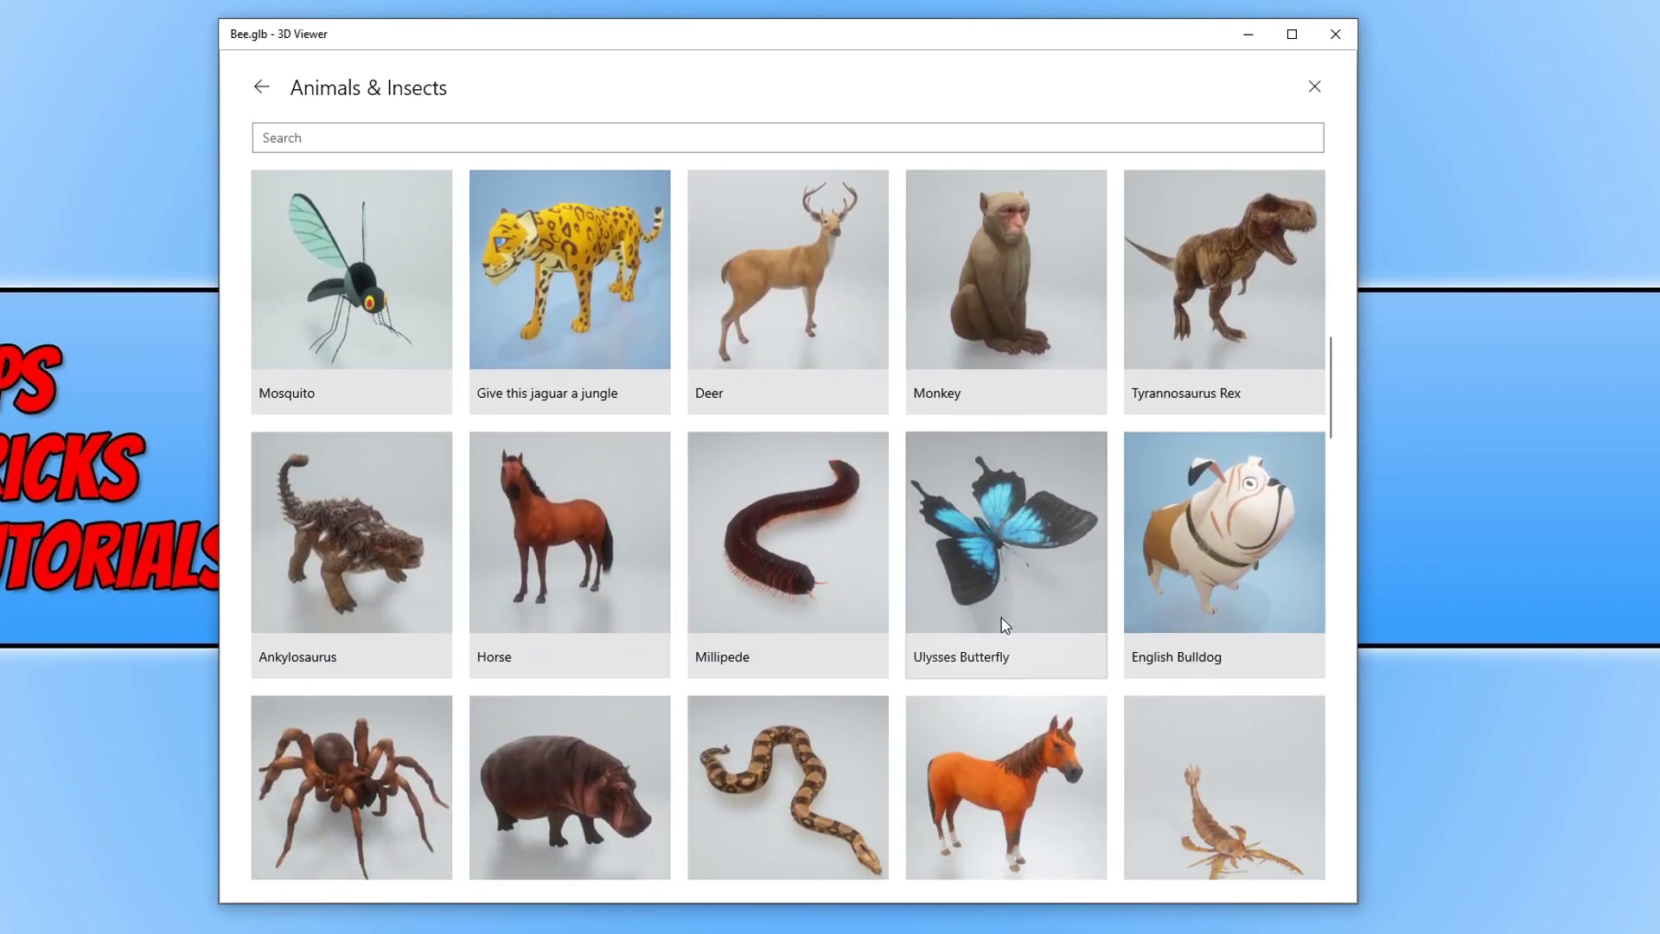
click(1018, 227)
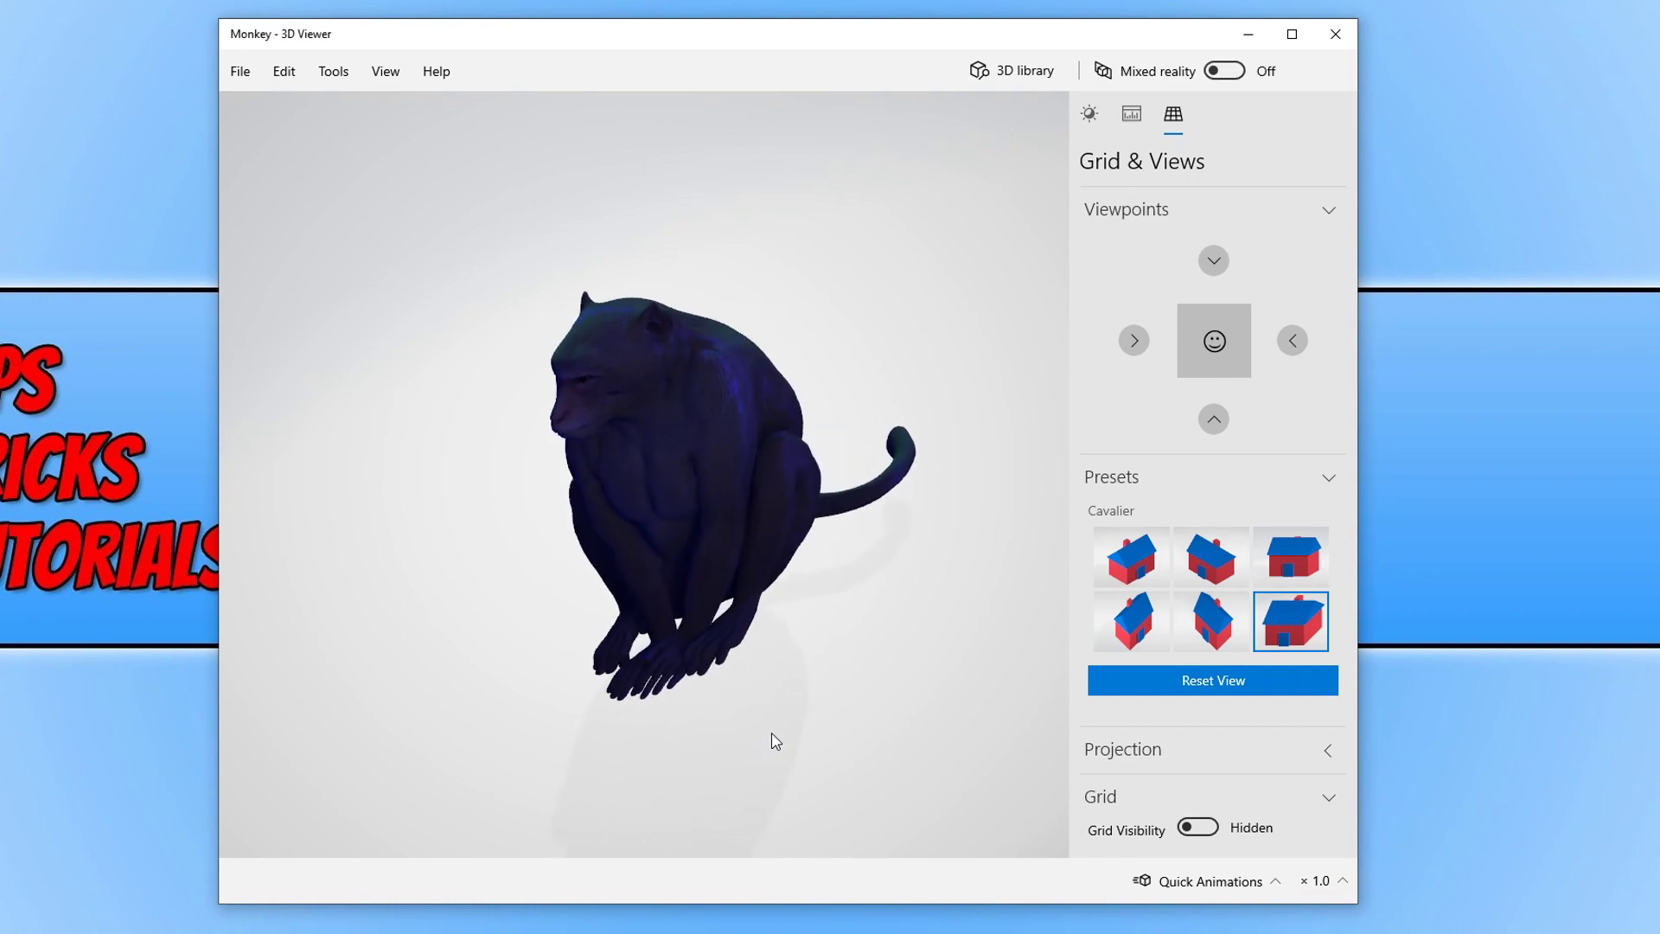
Step: Orbit the monkey to look from above and desaturate the environment colour to grey #9E9E9E
scroll(574, 377, down, 5)
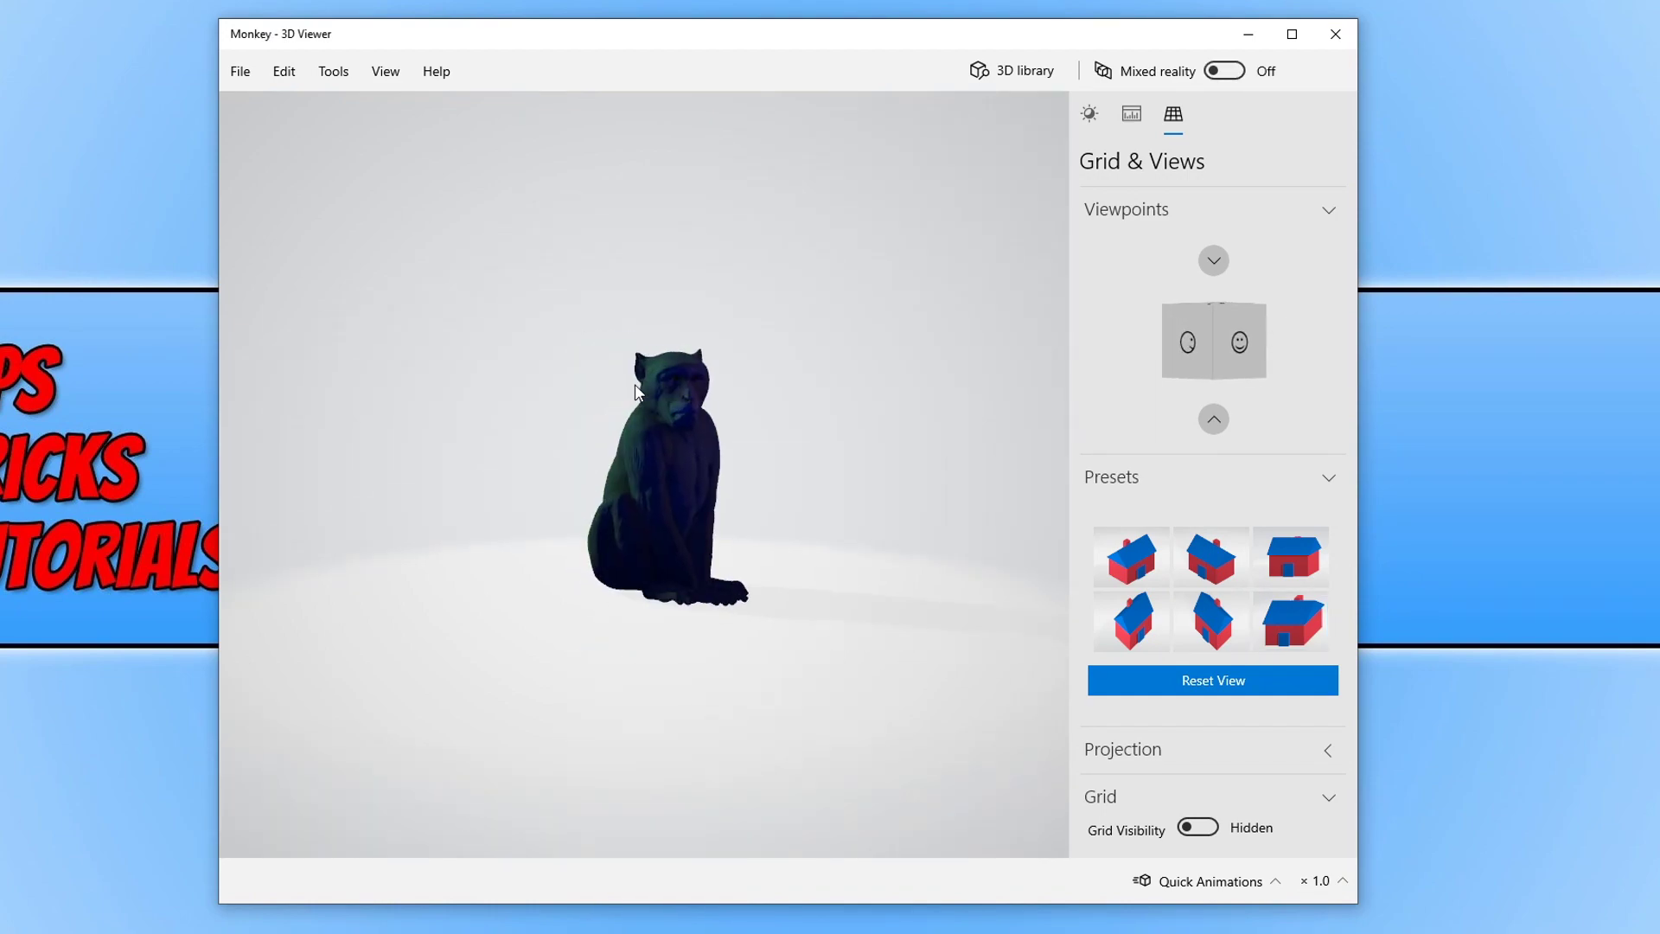
drag(579, 389, 709, 412)
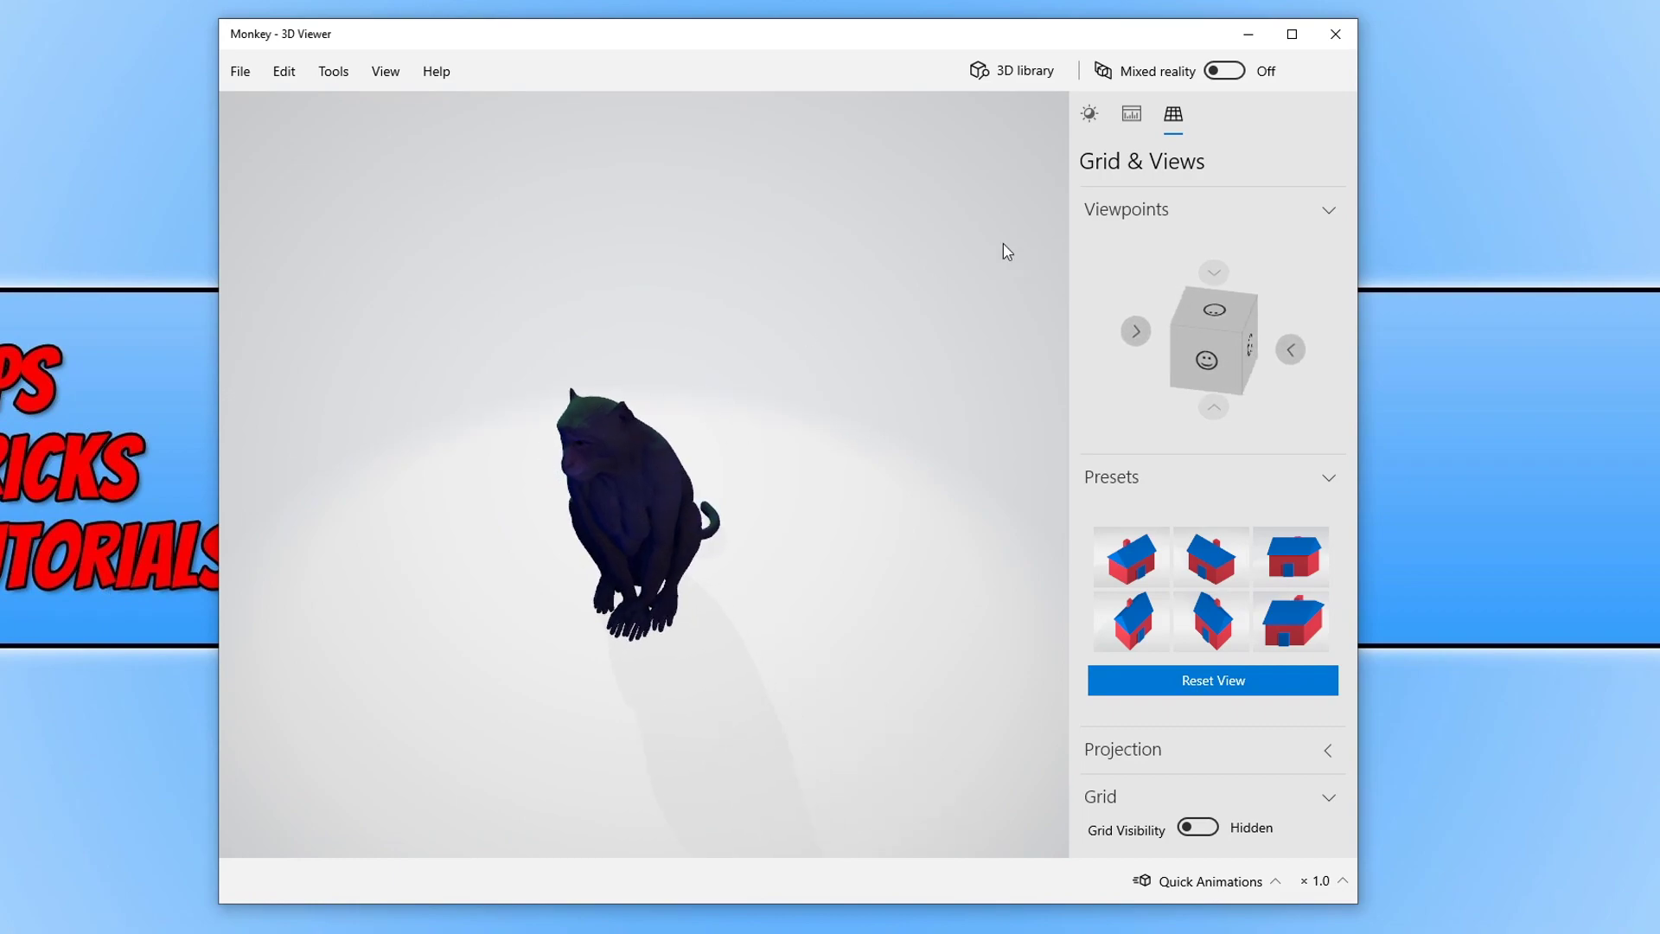
click(1097, 117)
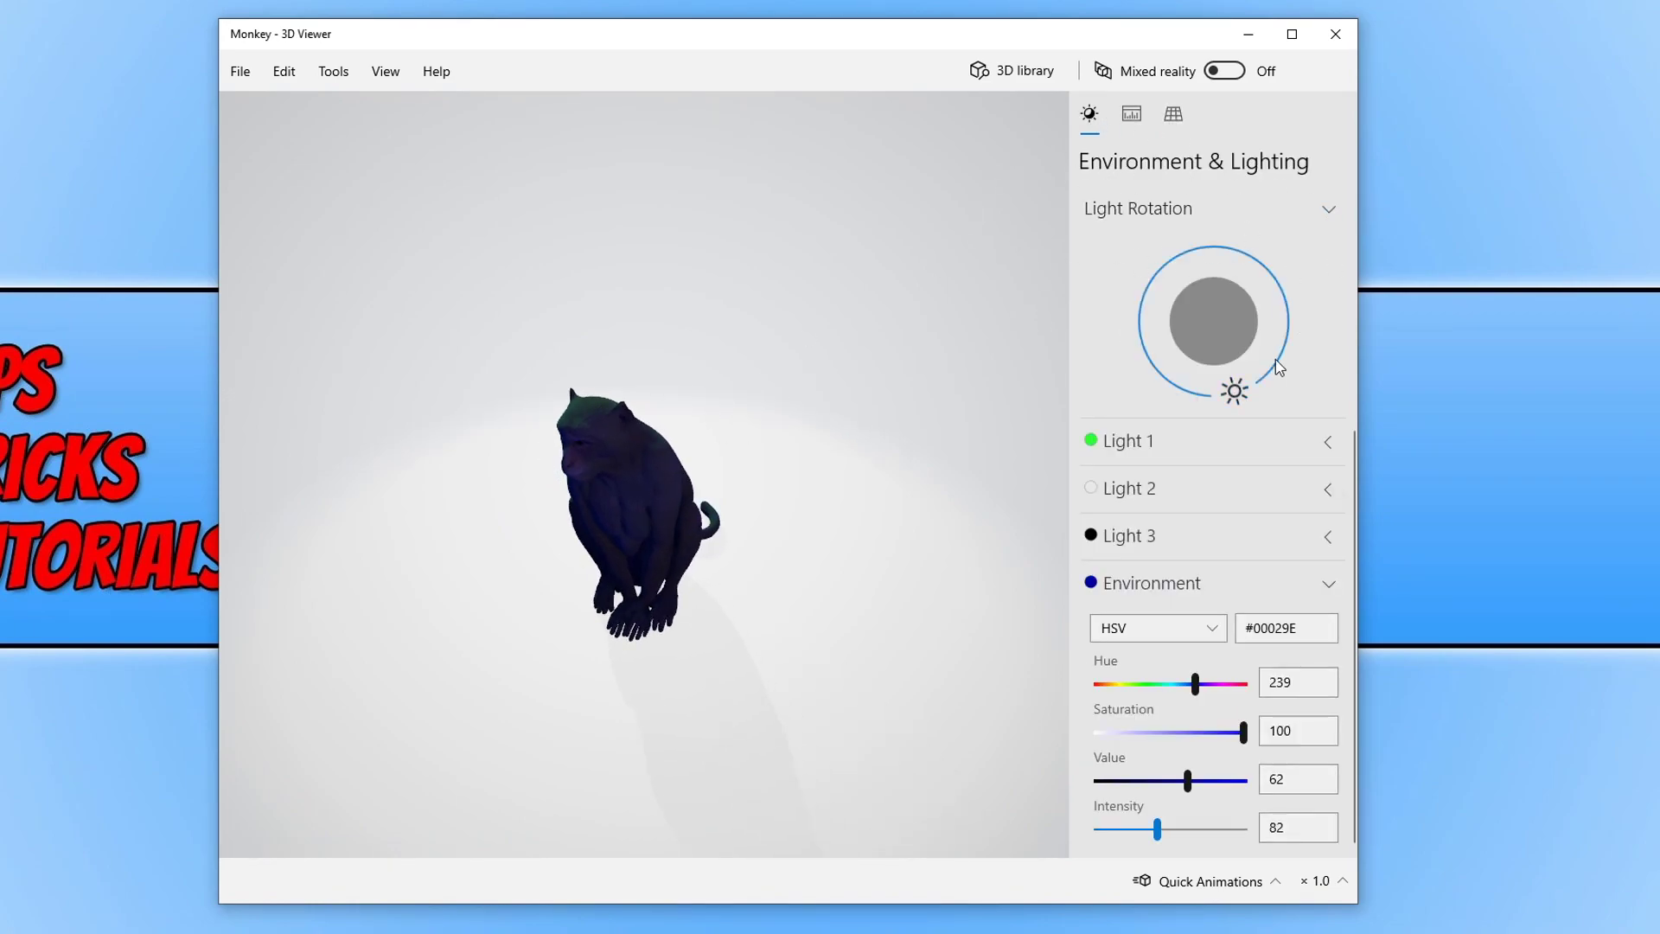
drag(1243, 734, 1101, 739)
Step: Turn the monkey to a front view and make Light 1 white (#FFFFFF)
drag(558, 514, 673, 512)
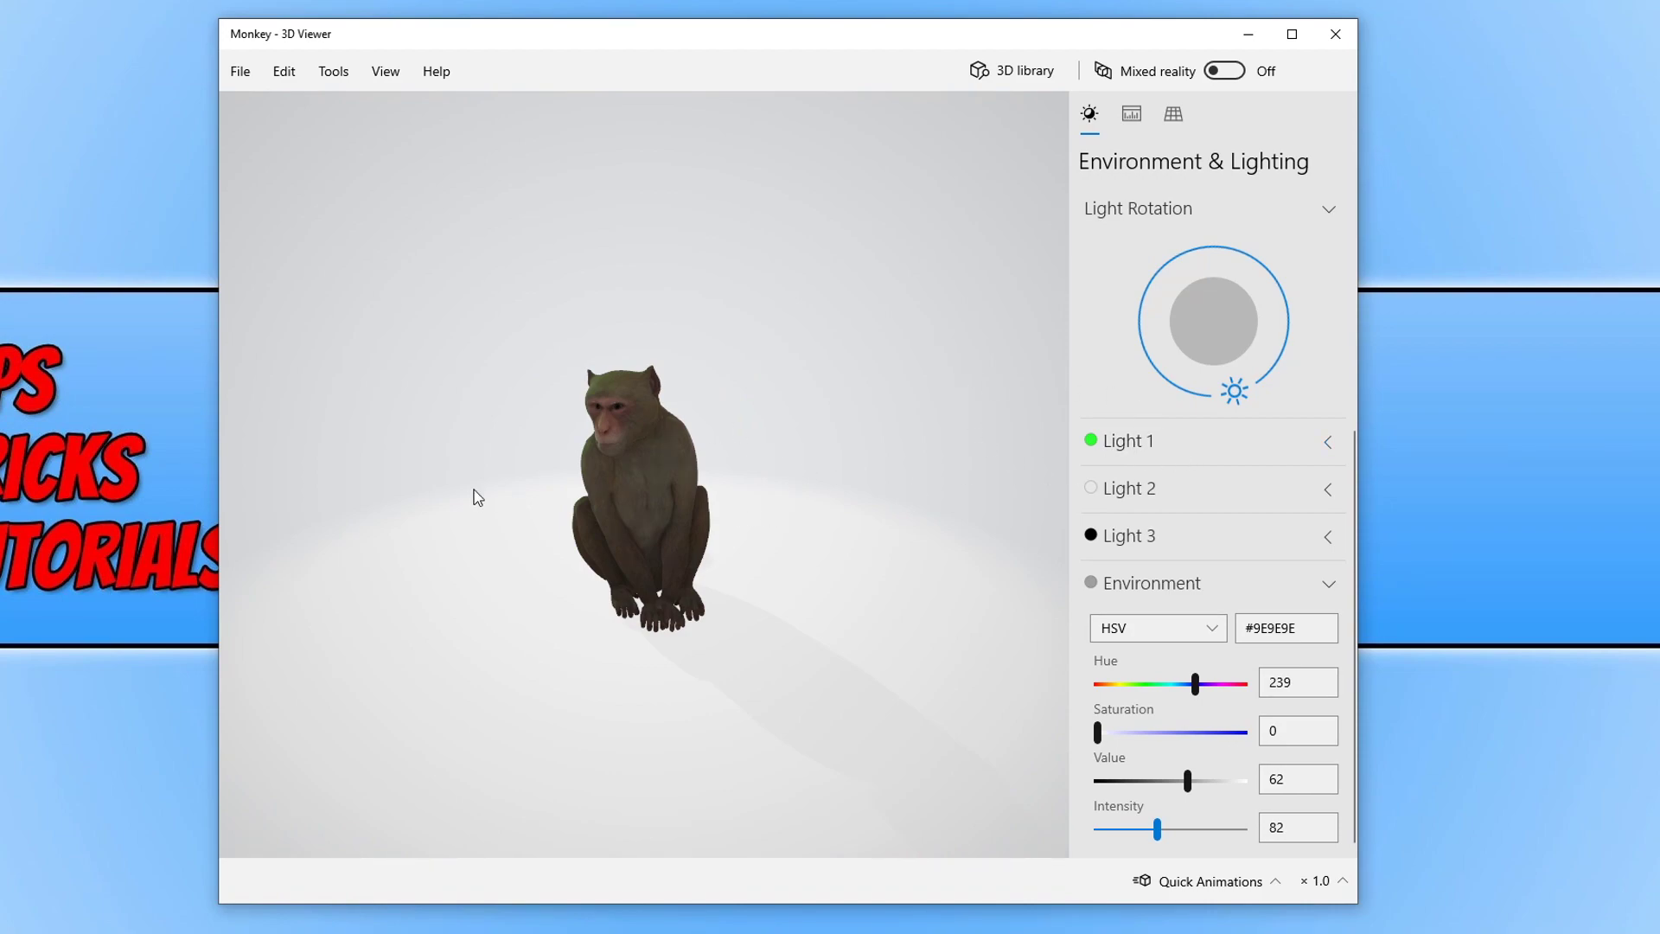
click(1232, 437)
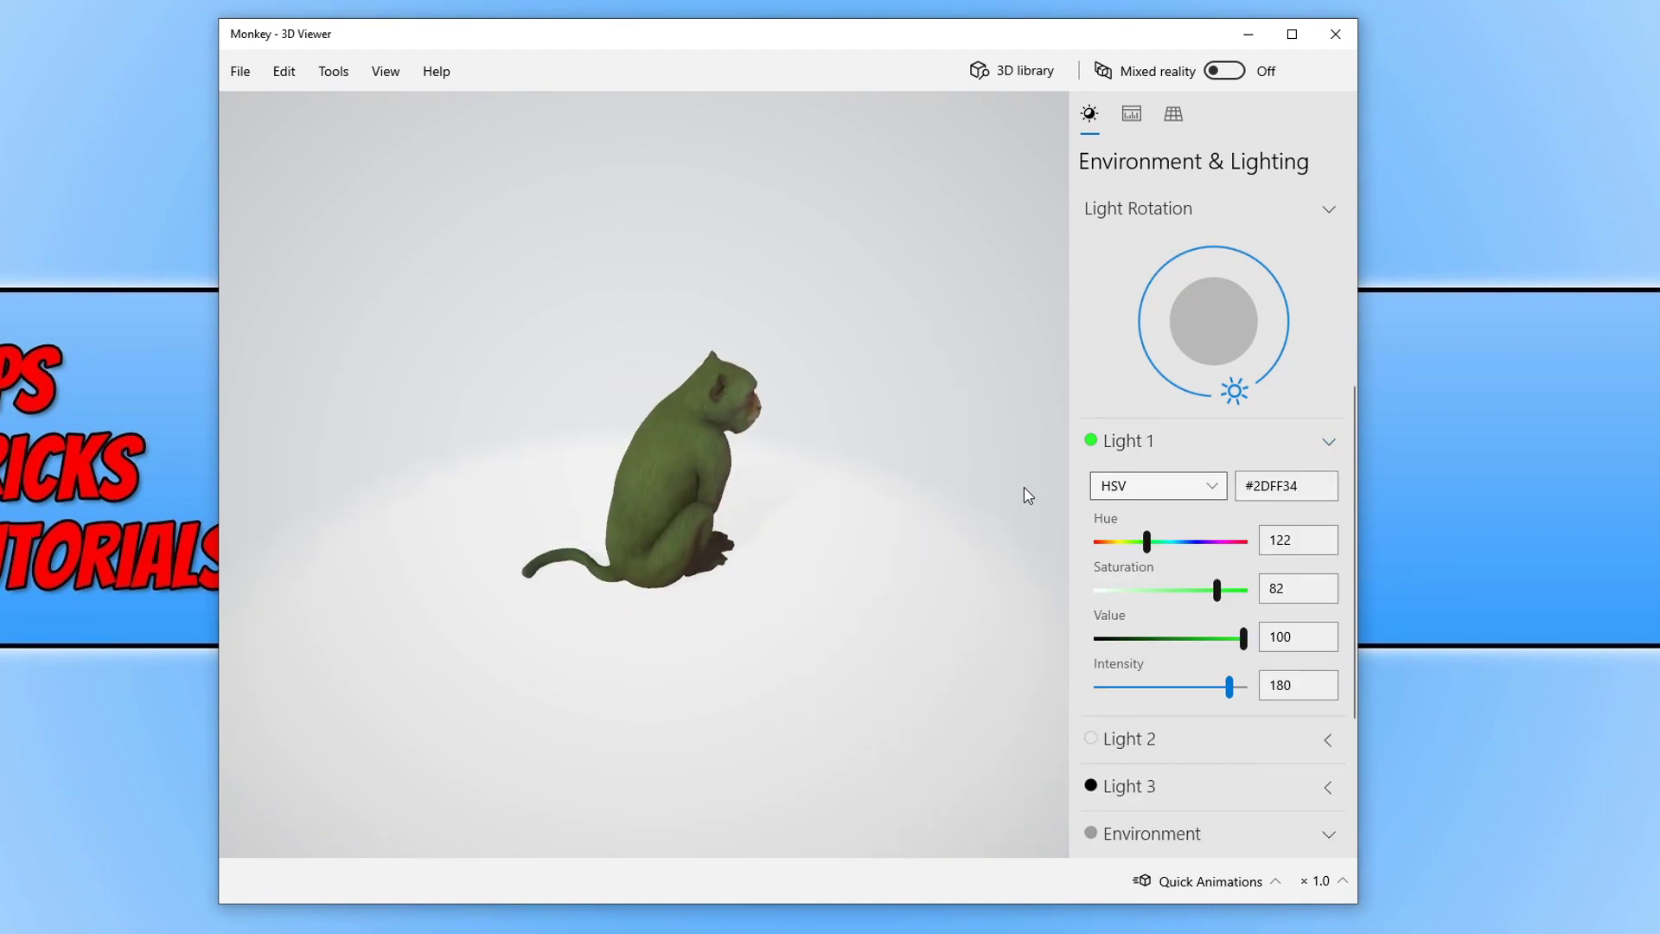
drag(1221, 592, 1062, 600)
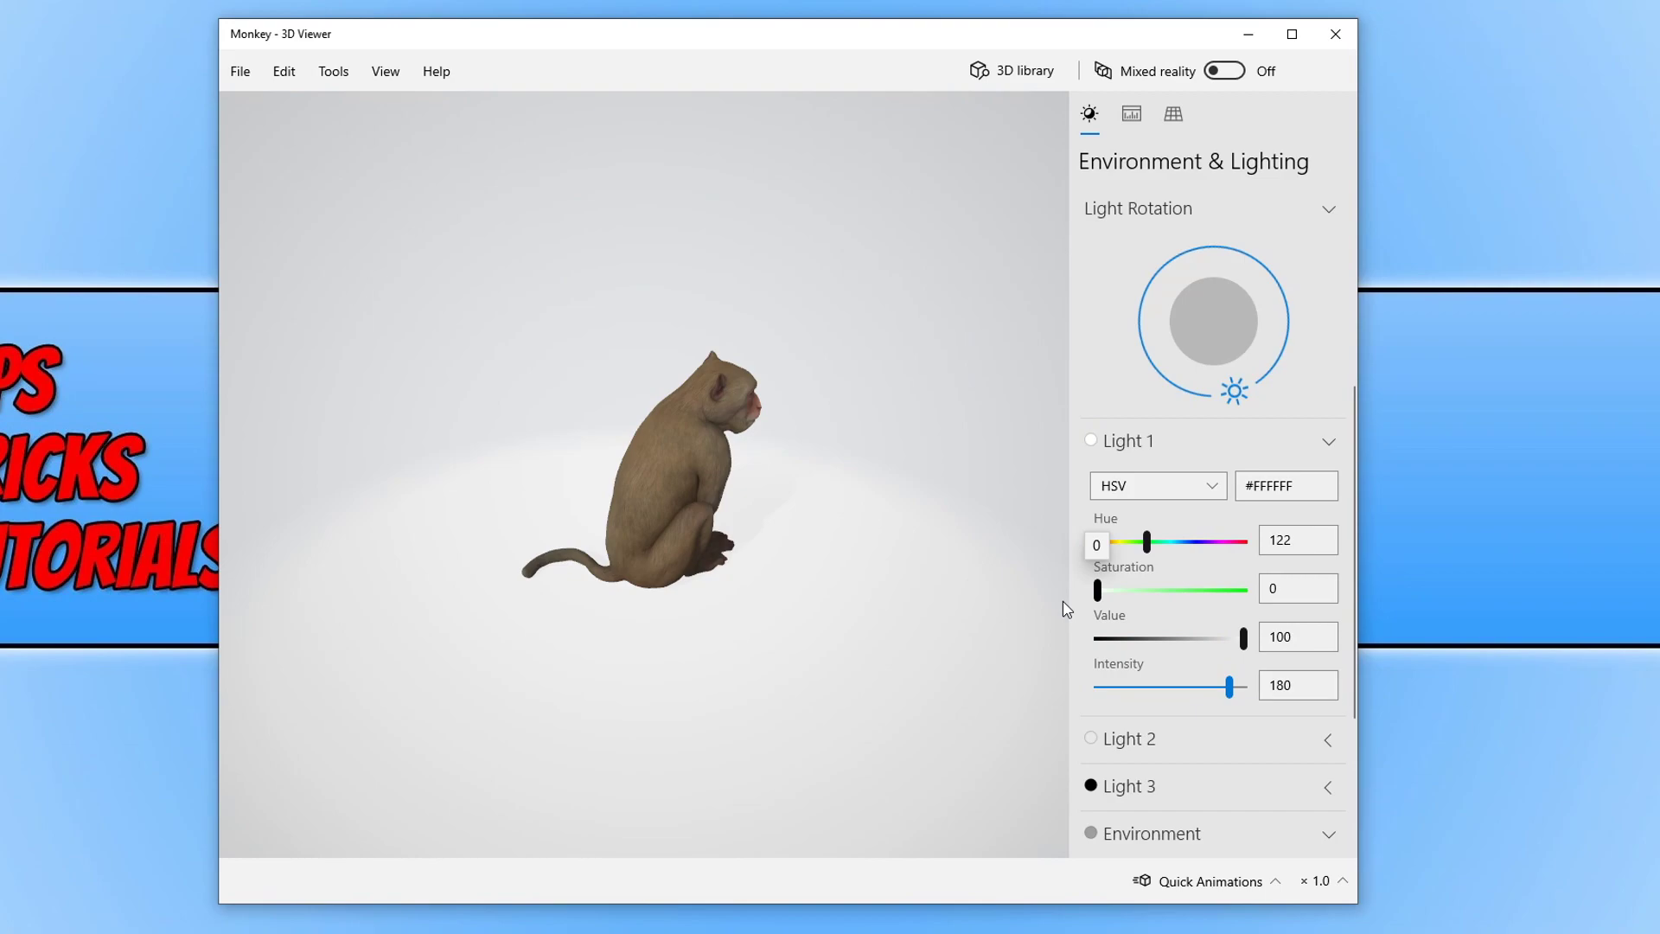
click(241, 73)
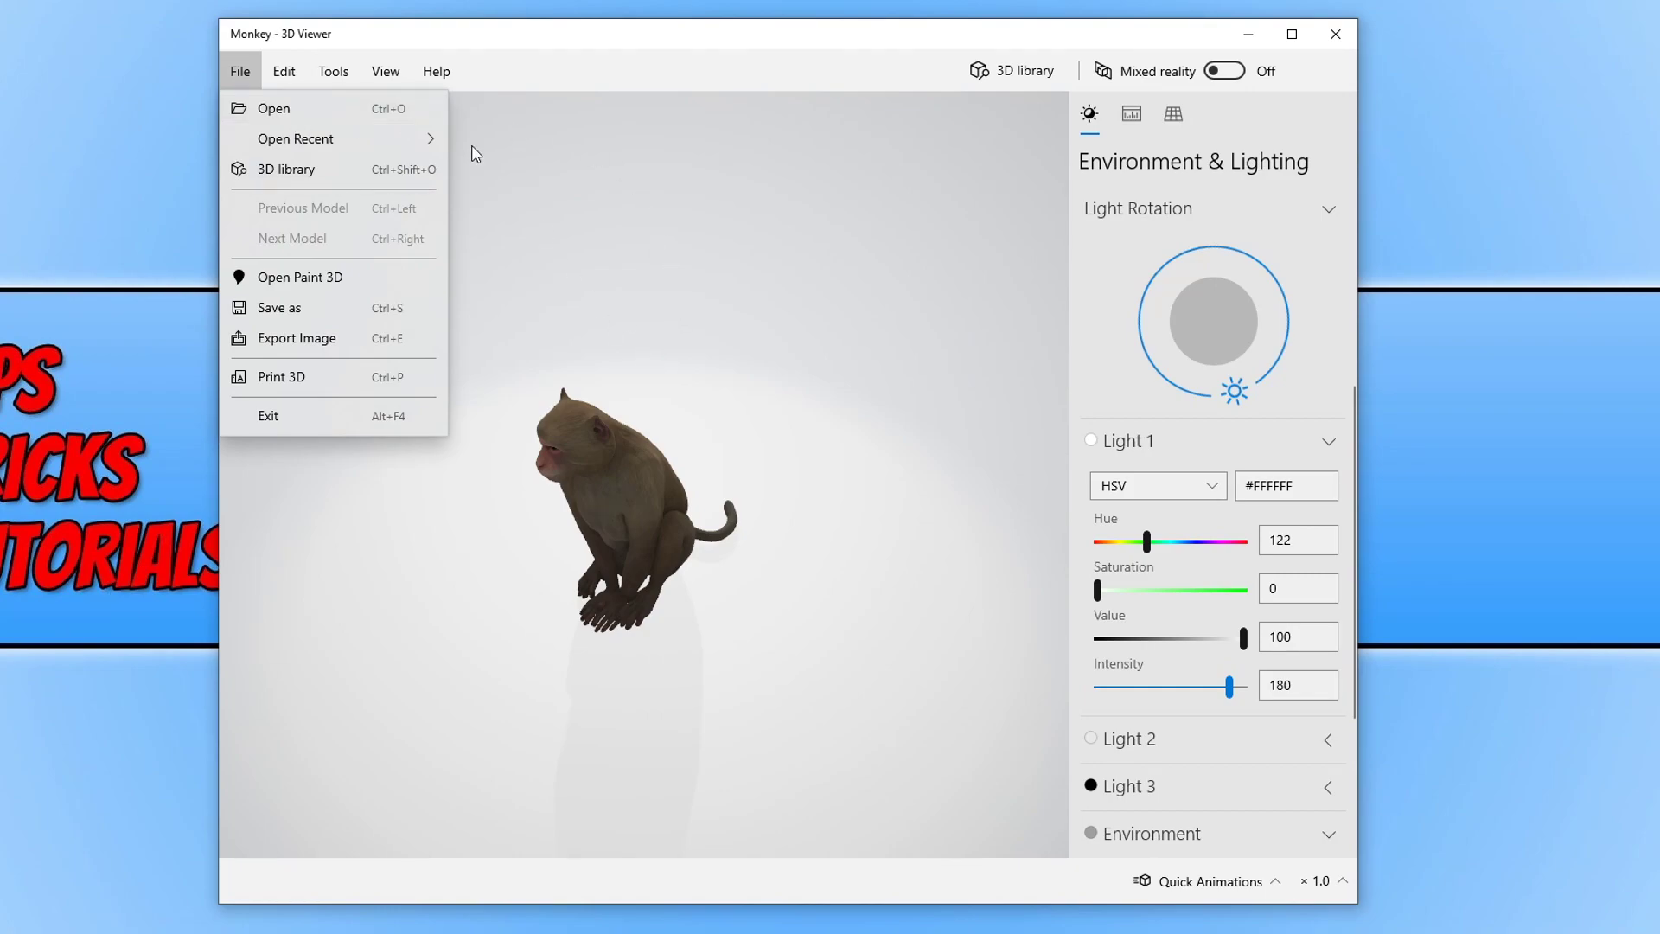
click(867, 35)
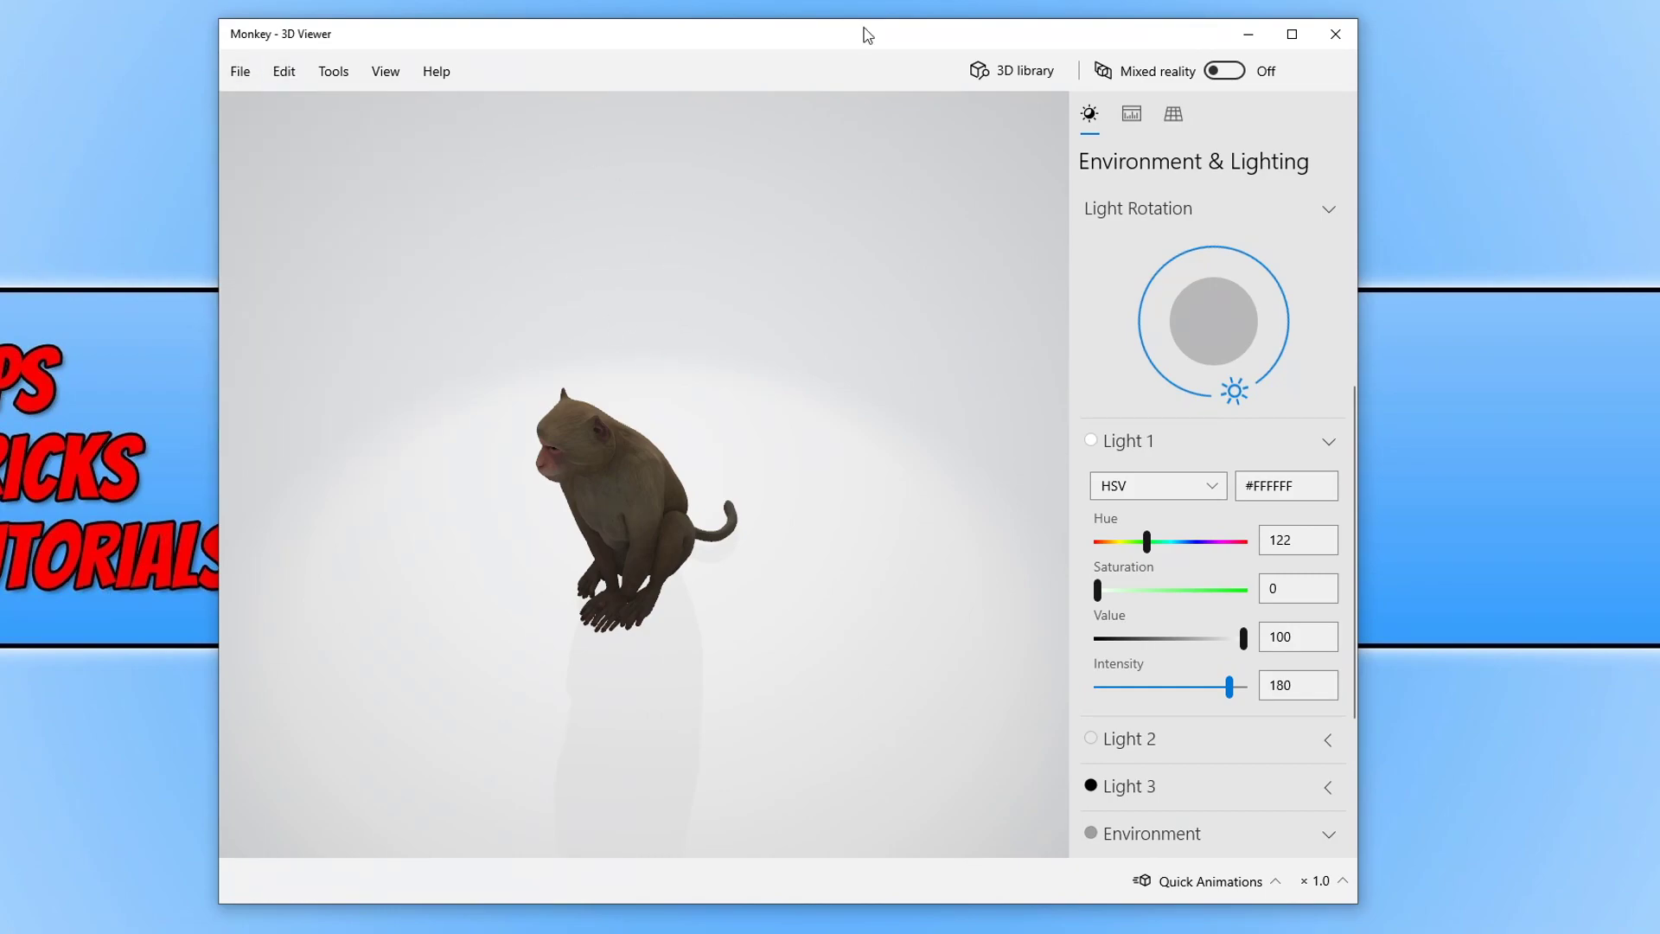
Step: Replace the monkey with the Outdoors & Nature Beach Scene model and orbit to a low side view
click(1027, 71)
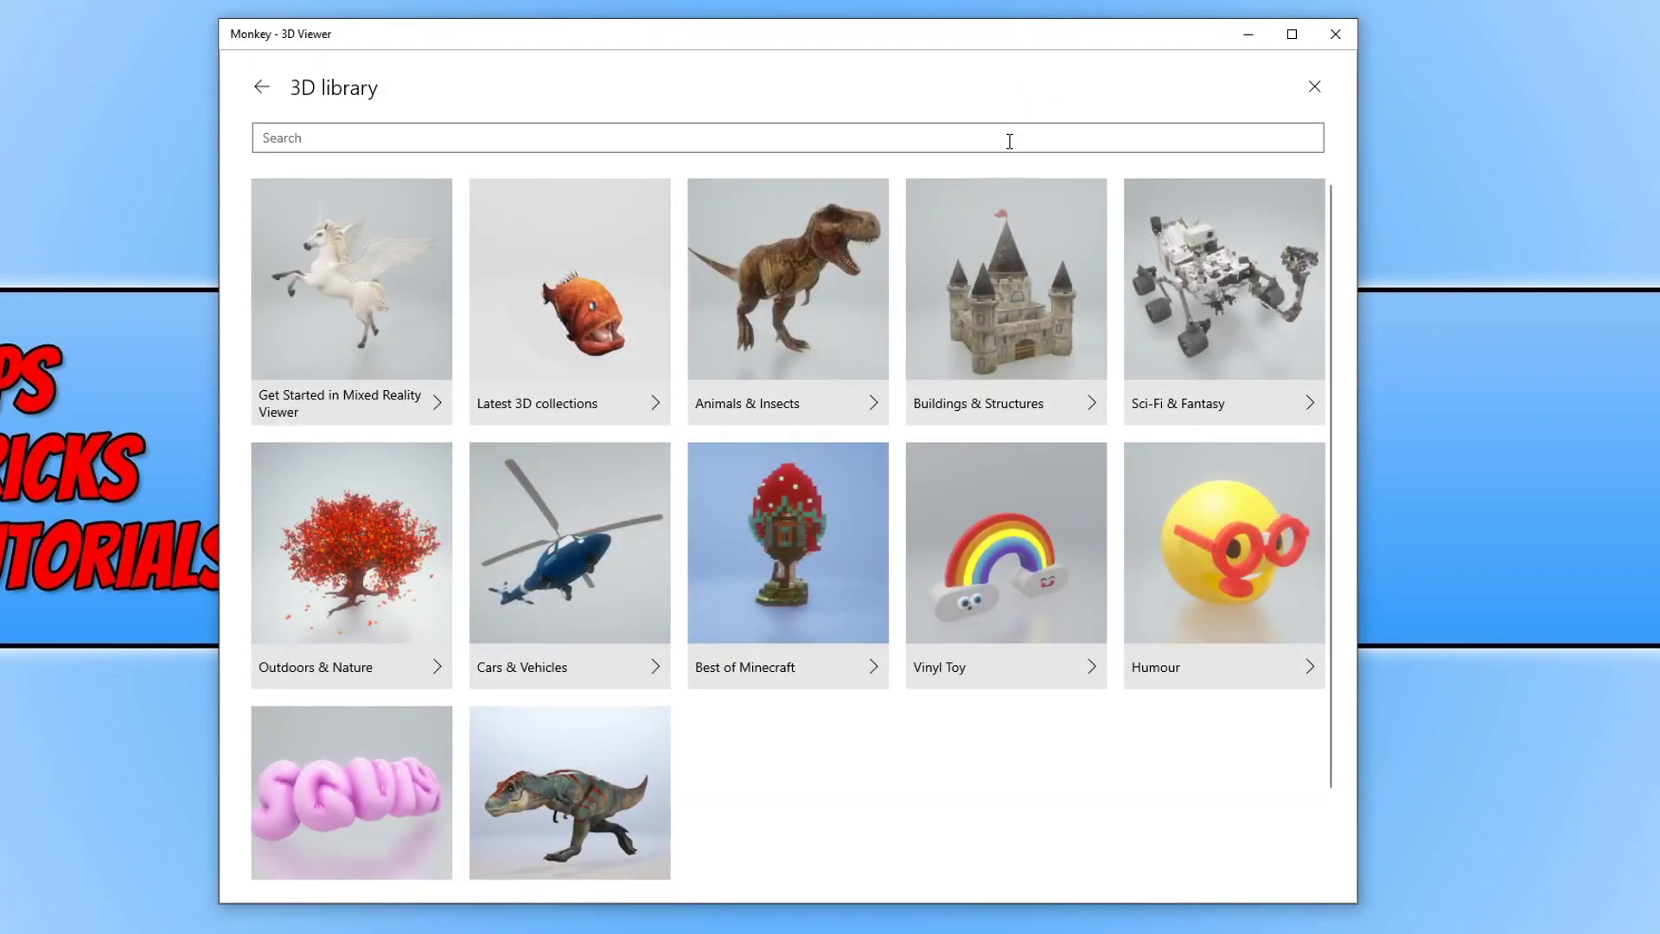
click(335, 543)
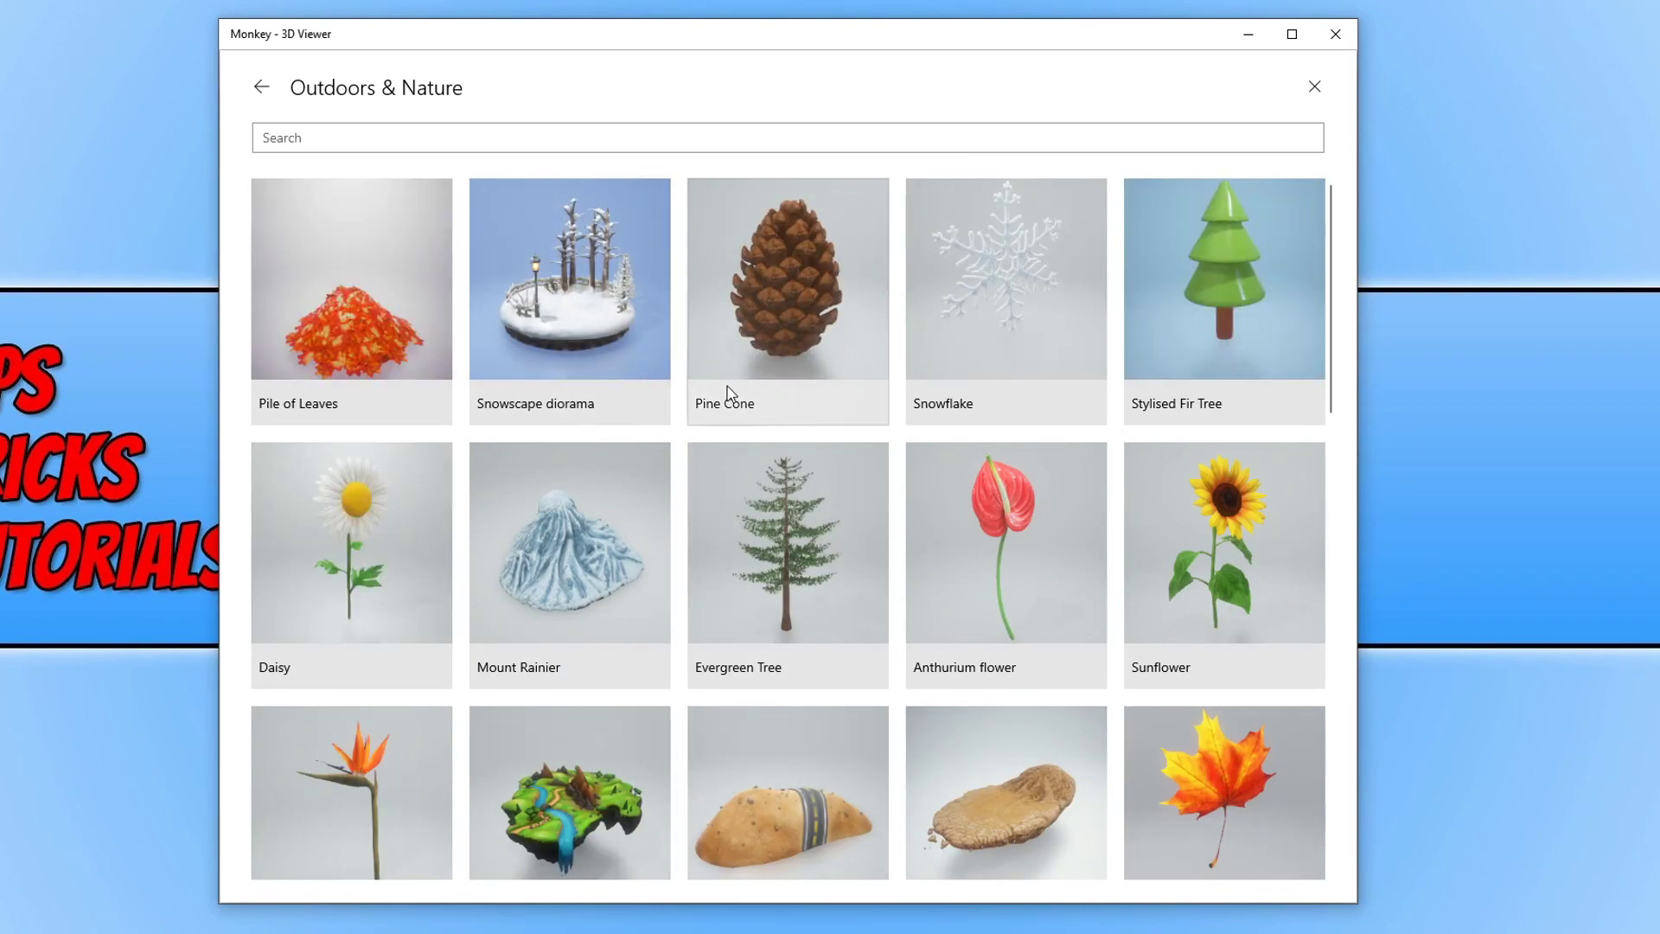
scroll(1007, 453, down, 8)
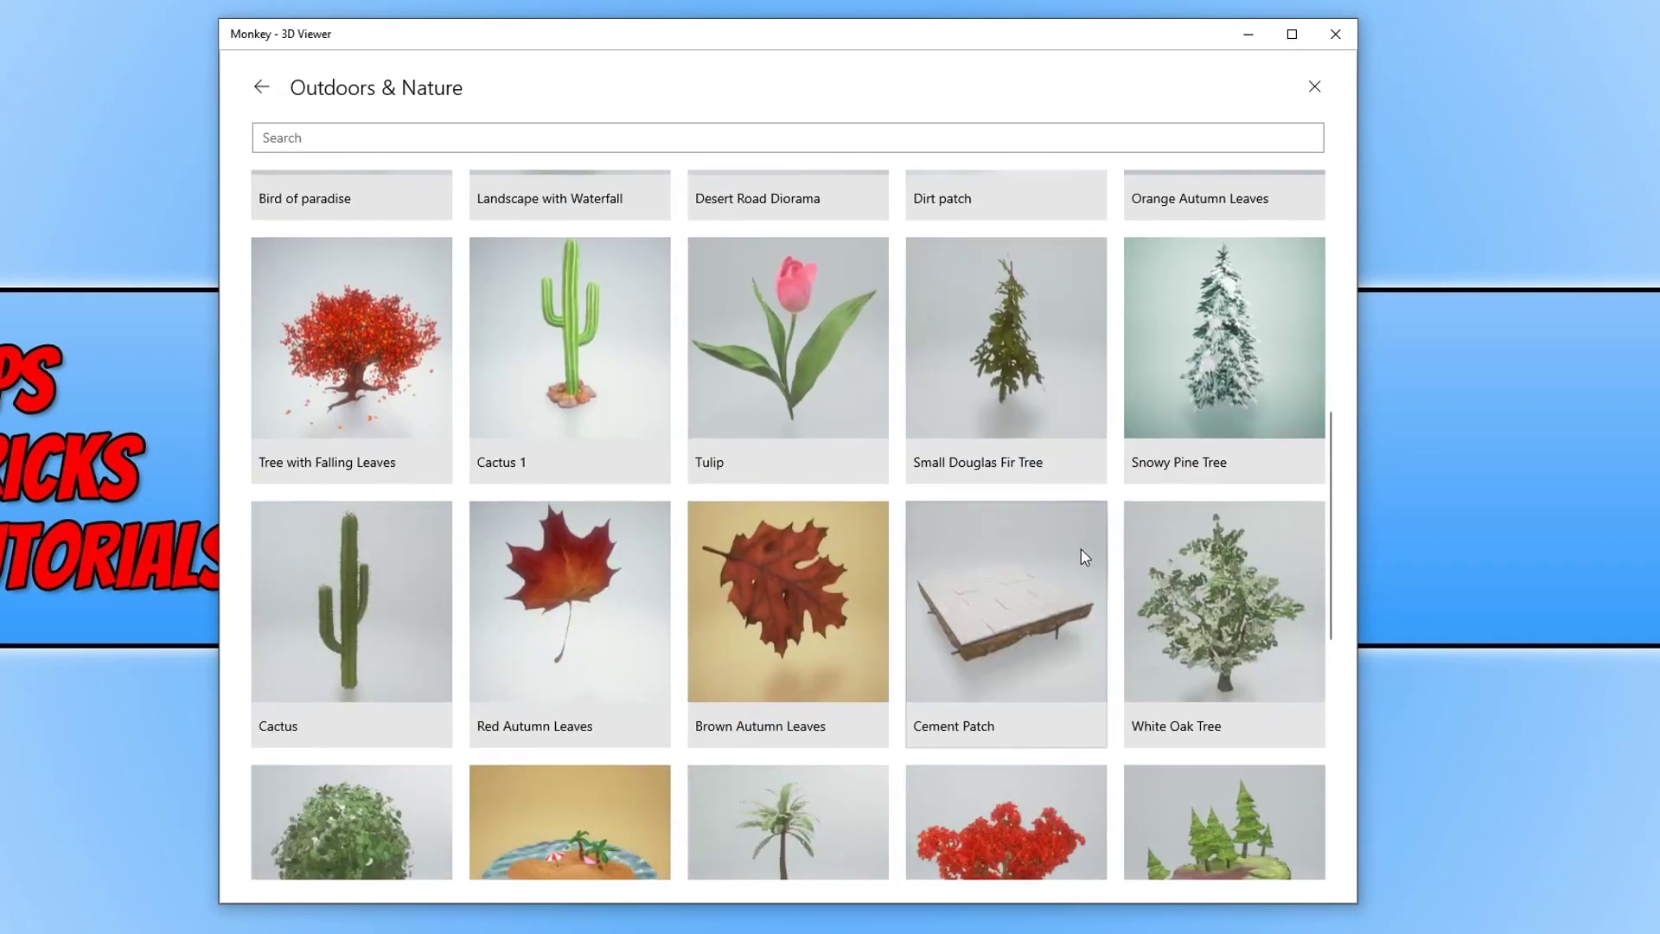
scroll(1080, 548, down, 3)
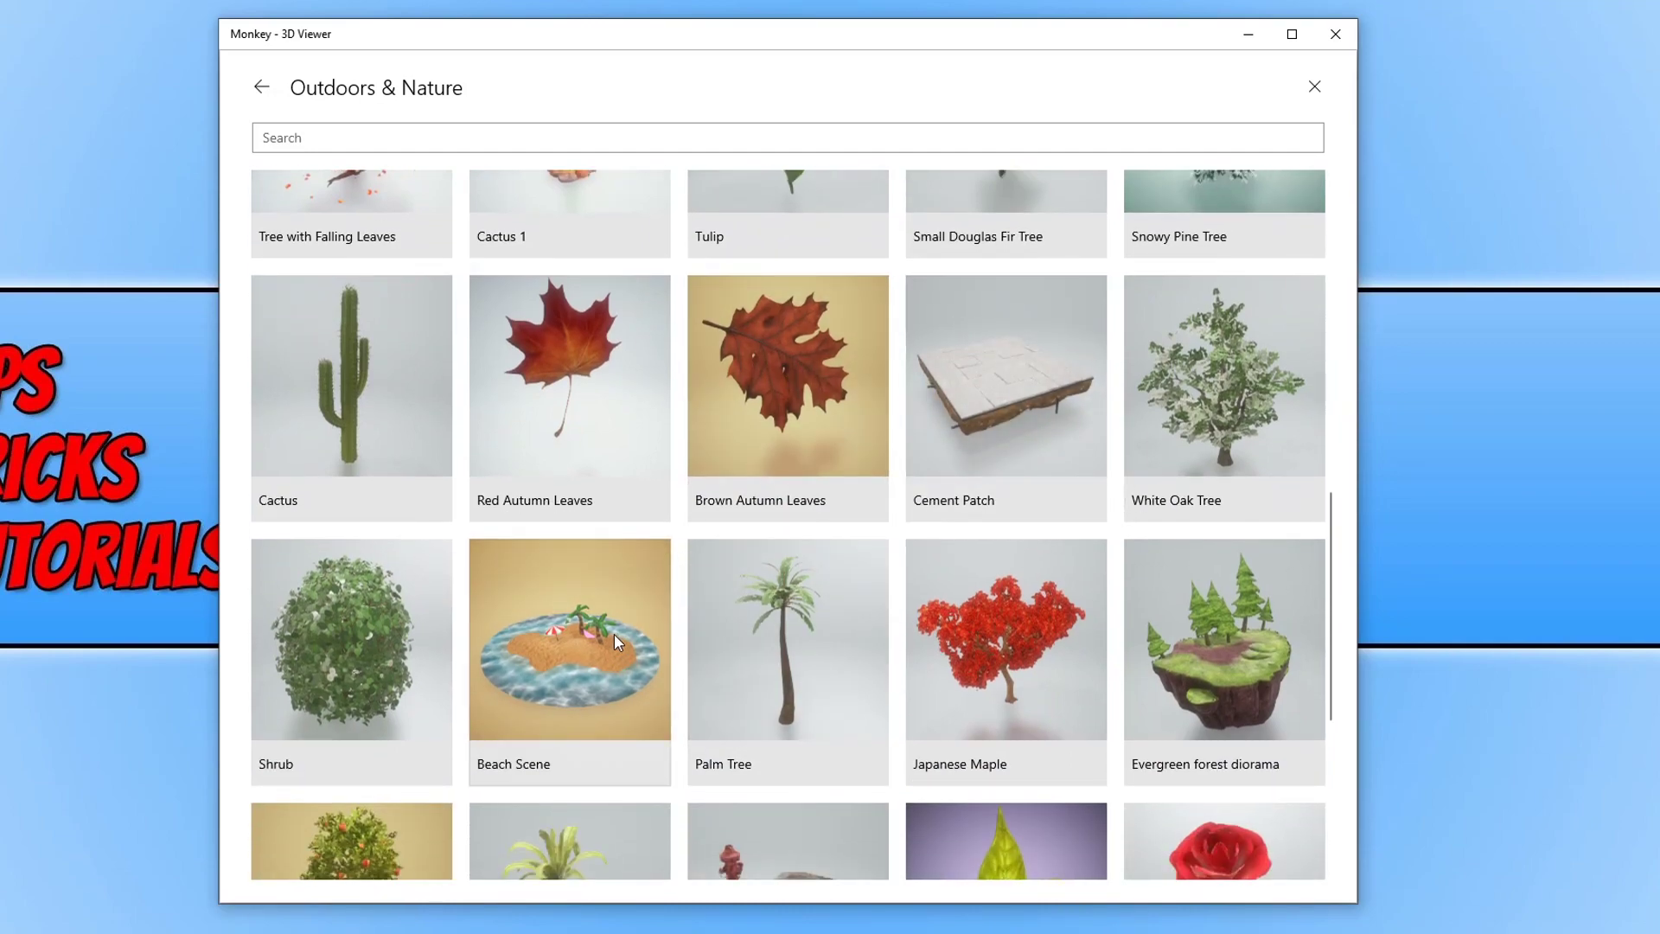
click(598, 632)
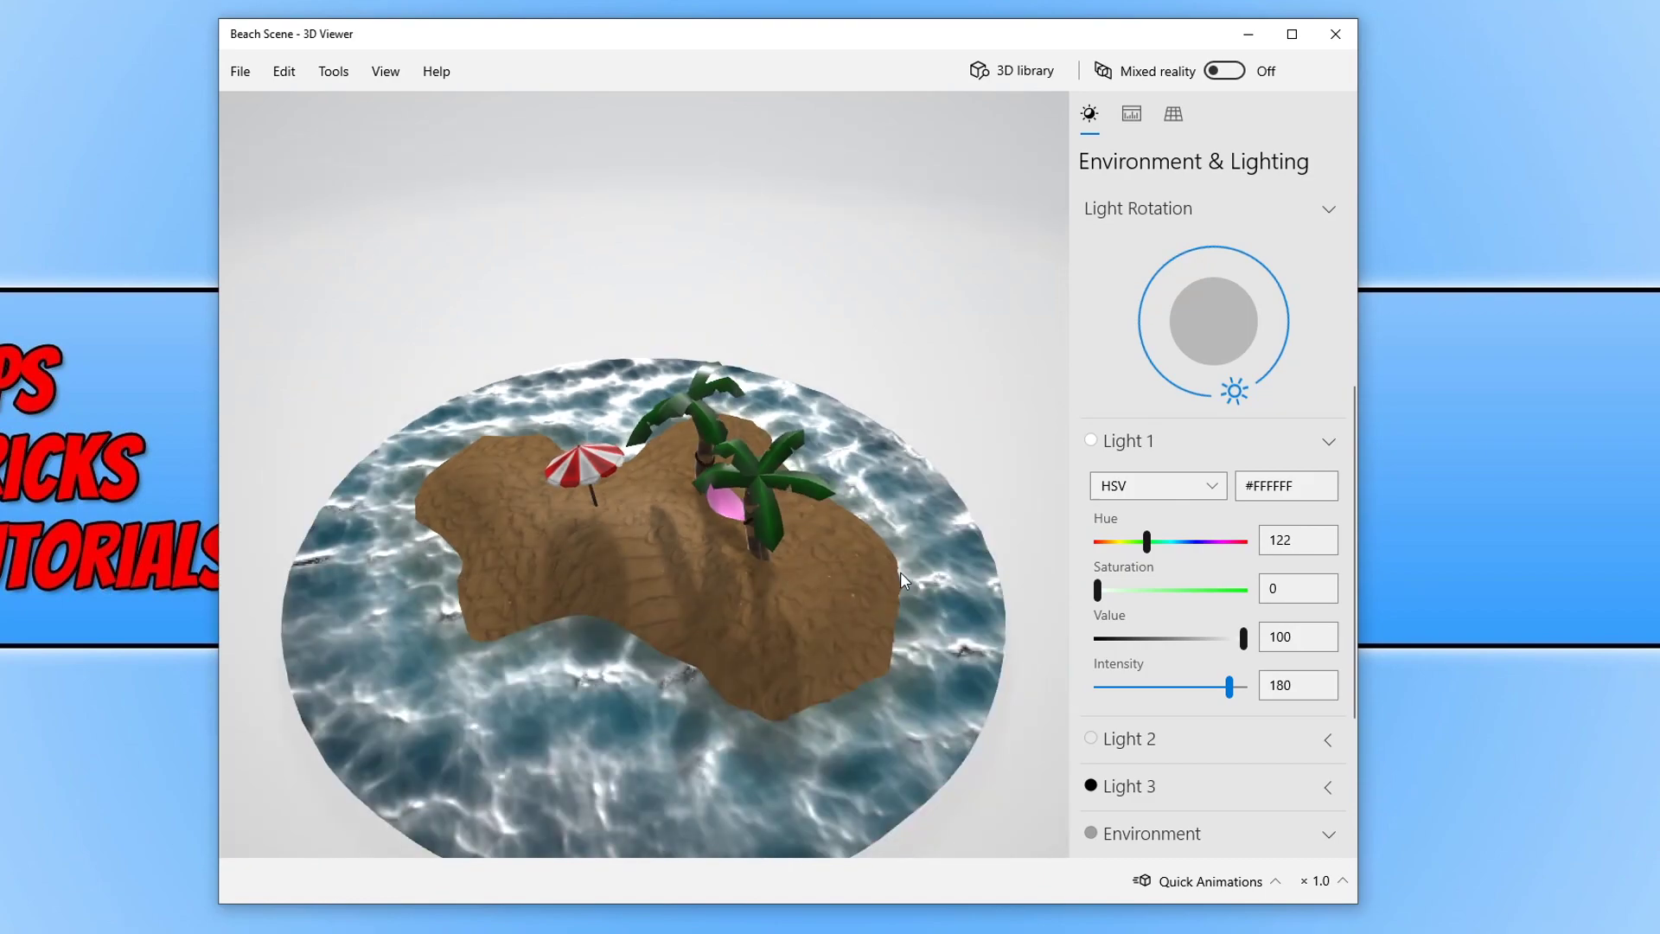
drag(900, 573, 559, 507)
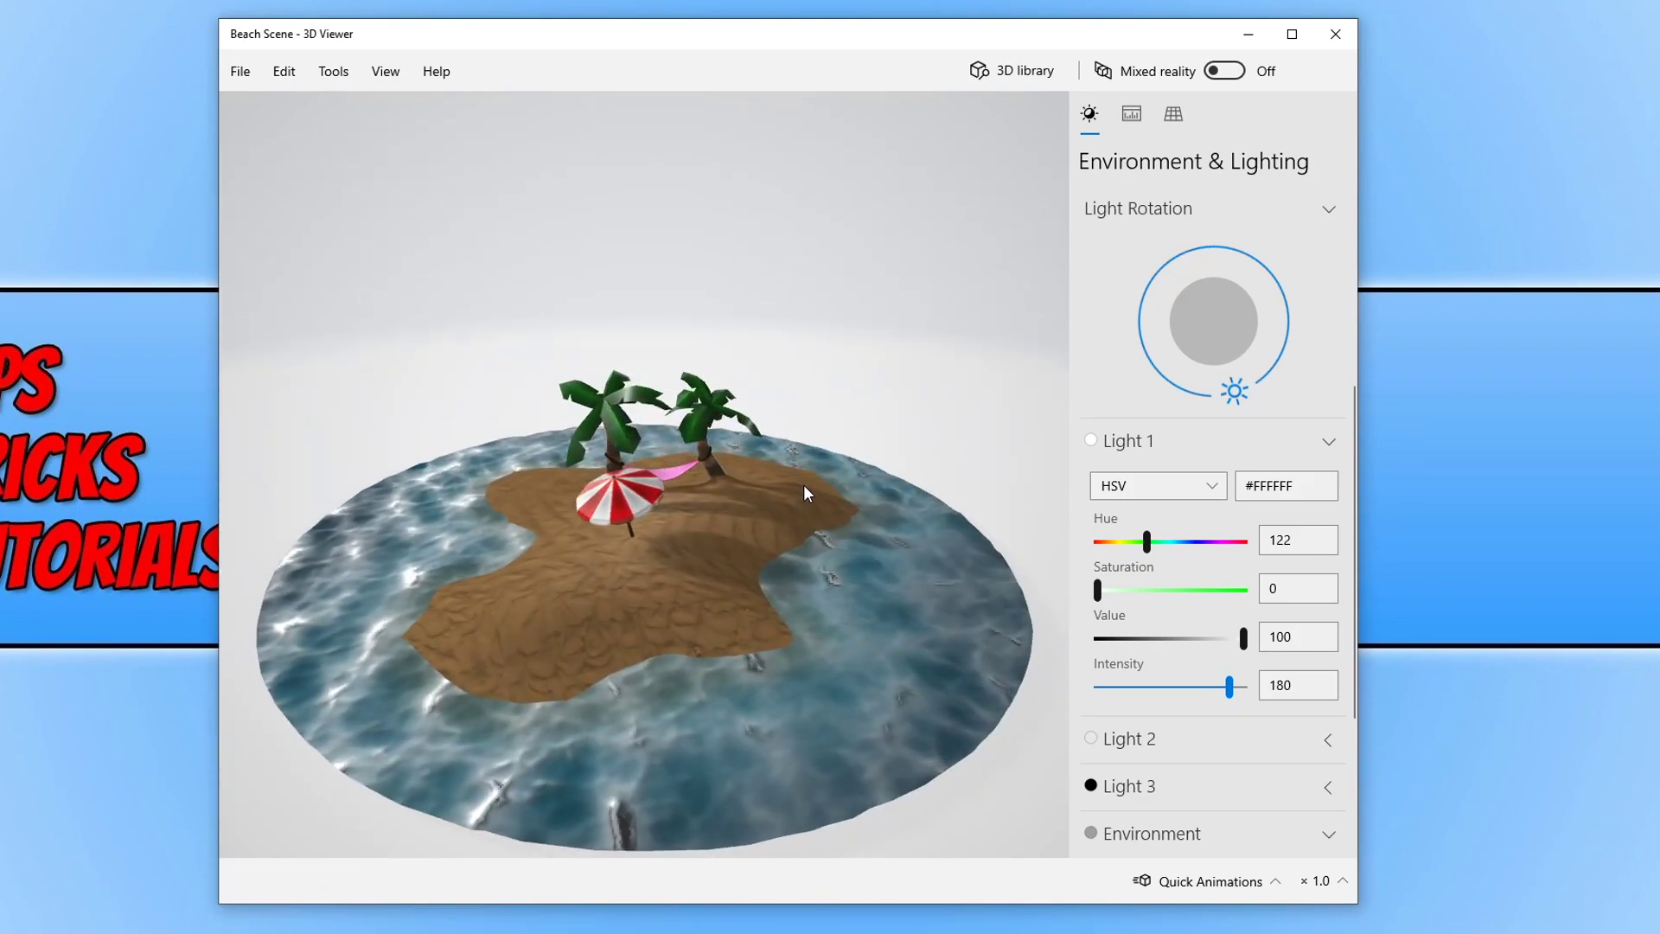